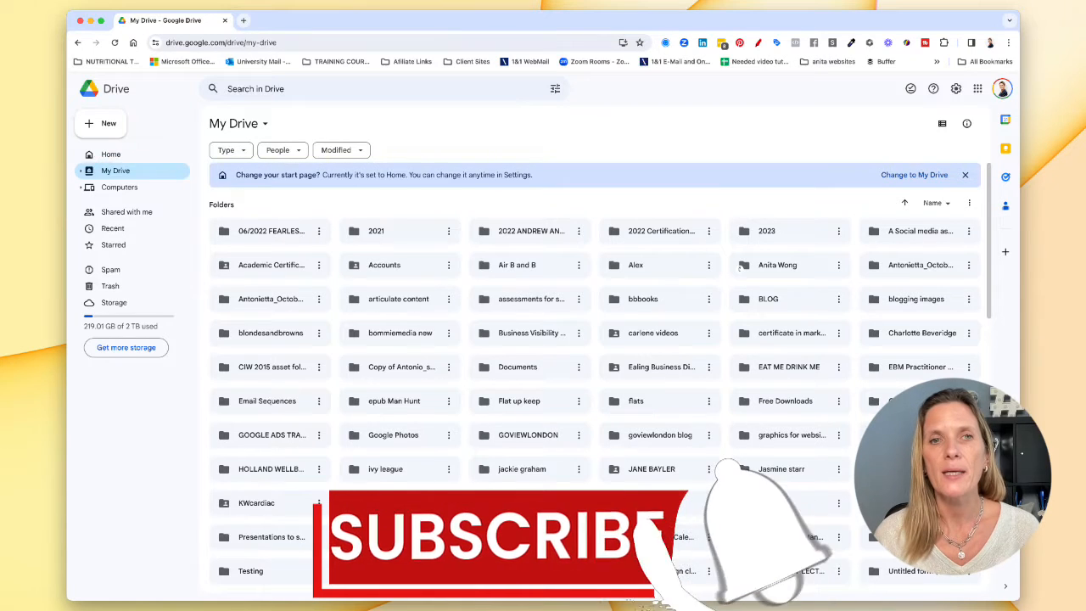
- Browse Home, My Drive and the 2023 folder, expanding My Drive's subfolder tree in the sidebar
left_click(89, 88)
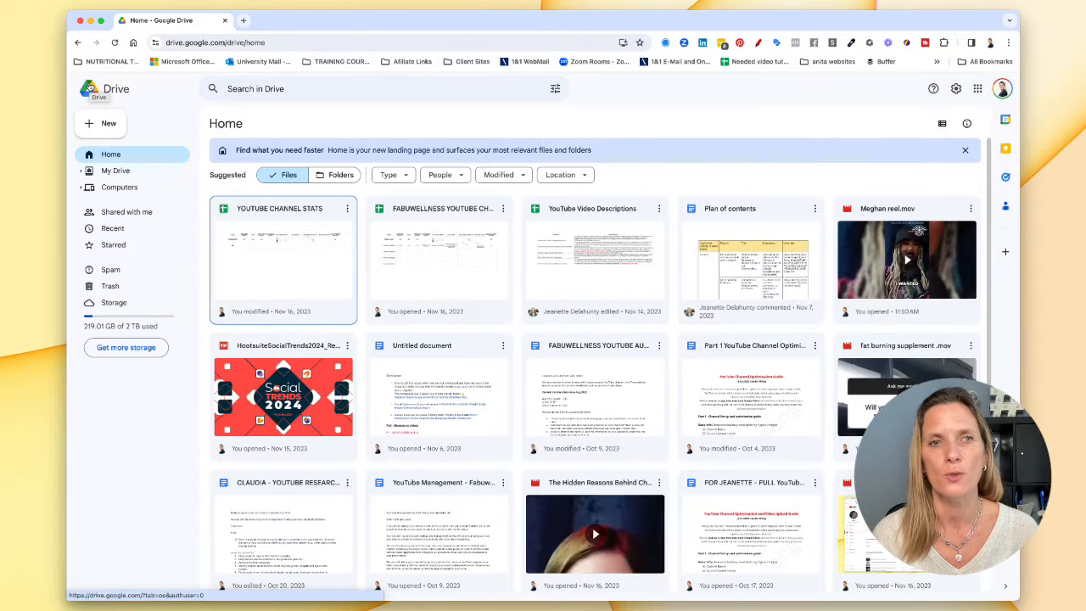
left_click(116, 172)
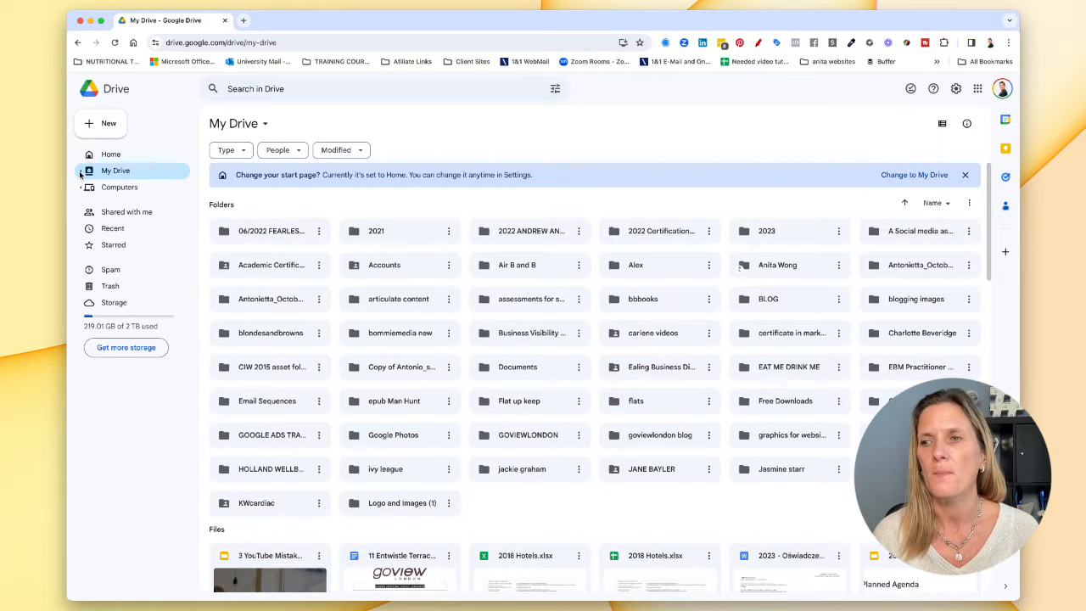
left_click(80, 171)
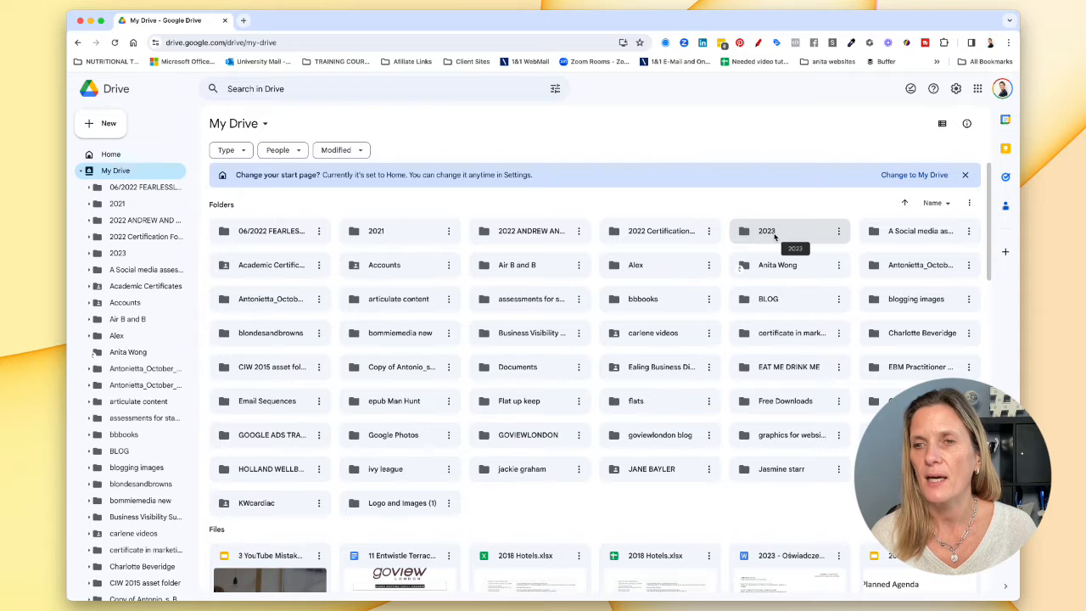
double_click(774, 234)
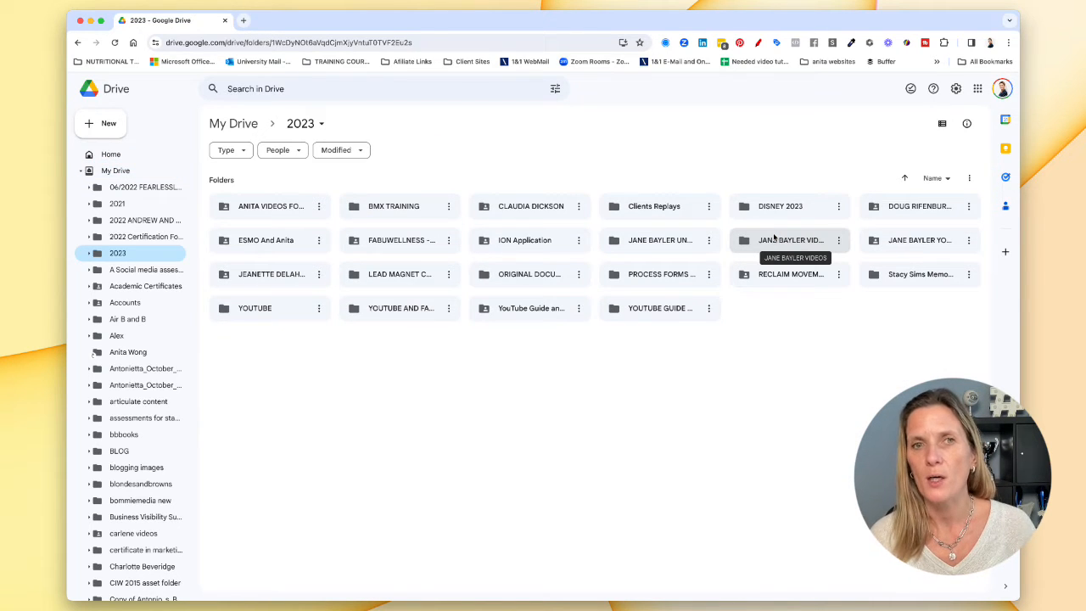
left_click(237, 125)
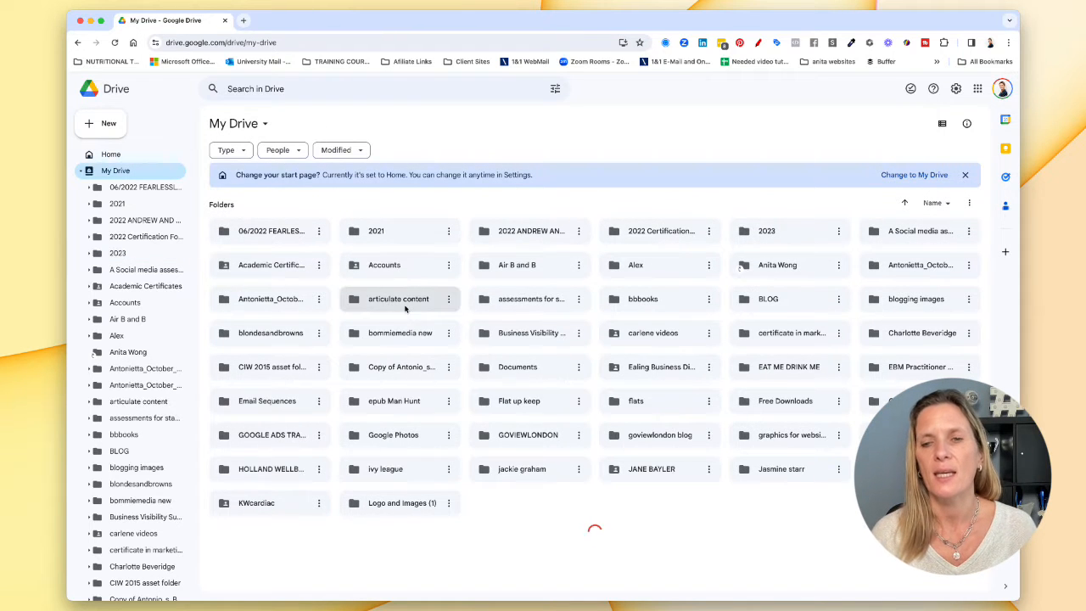
scroll(542, 507, "down", 5)
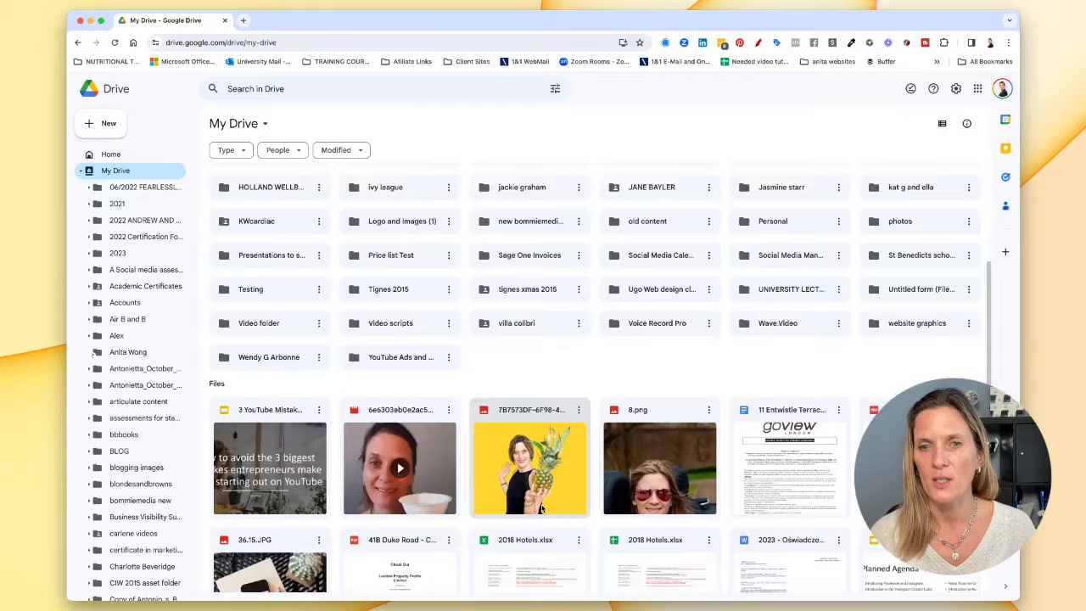
scroll(542, 507, "down", 2)
scroll(542, 507, "down", 1)
scroll(542, 507, "down", 3)
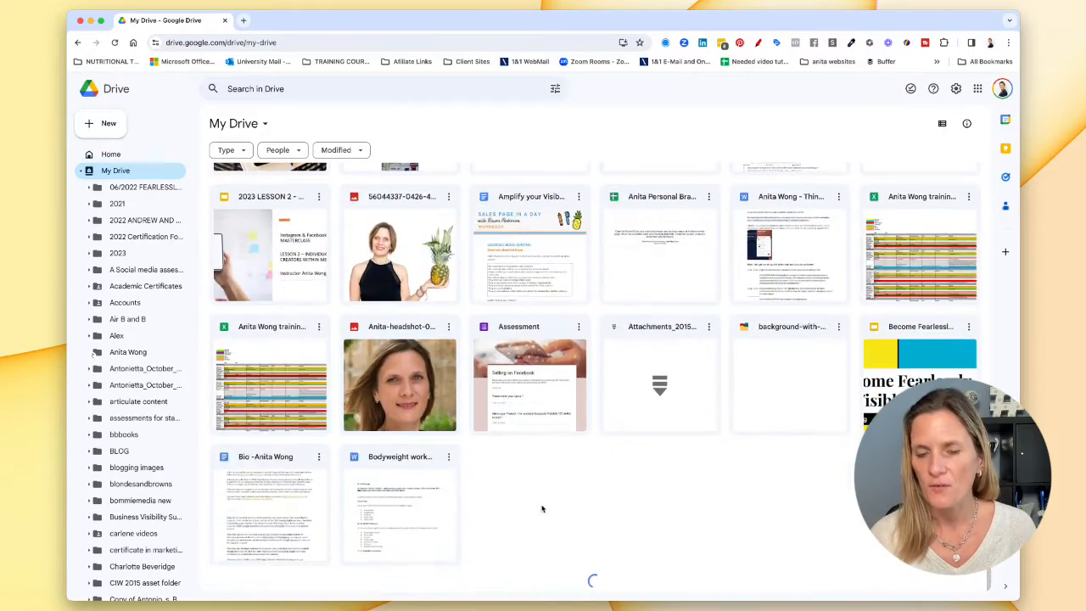
scroll(542, 507, "down", 1)
scroll(542, 507, "down", 1)
scroll(542, 507, "down", 3)
scroll(542, 508, "down", 1)
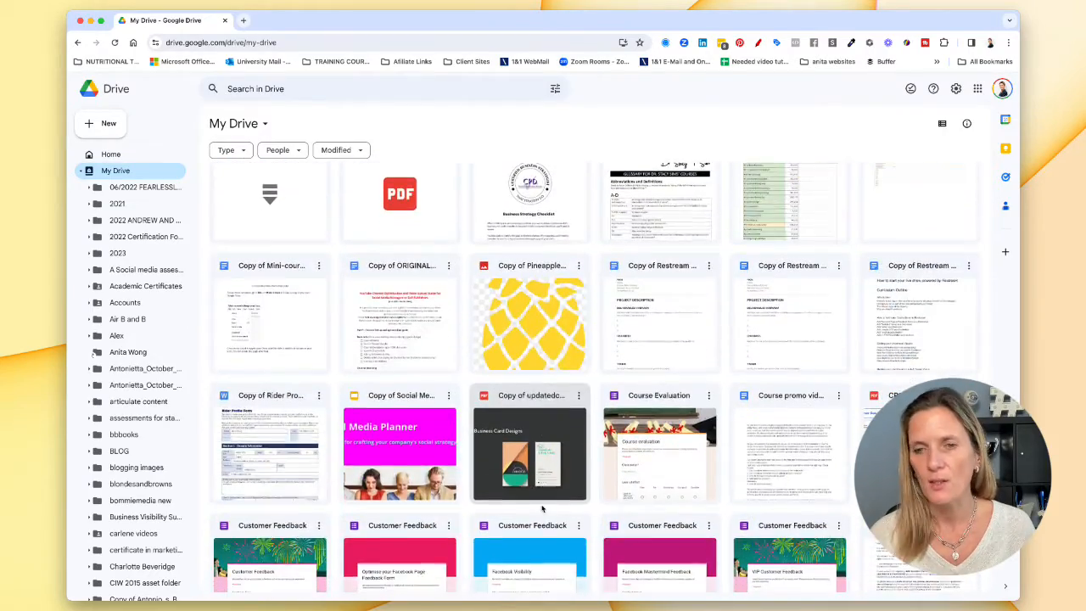
scroll(542, 507, "up", 5)
scroll(542, 507, "up", 10)
scroll(542, 507, "down", 2)
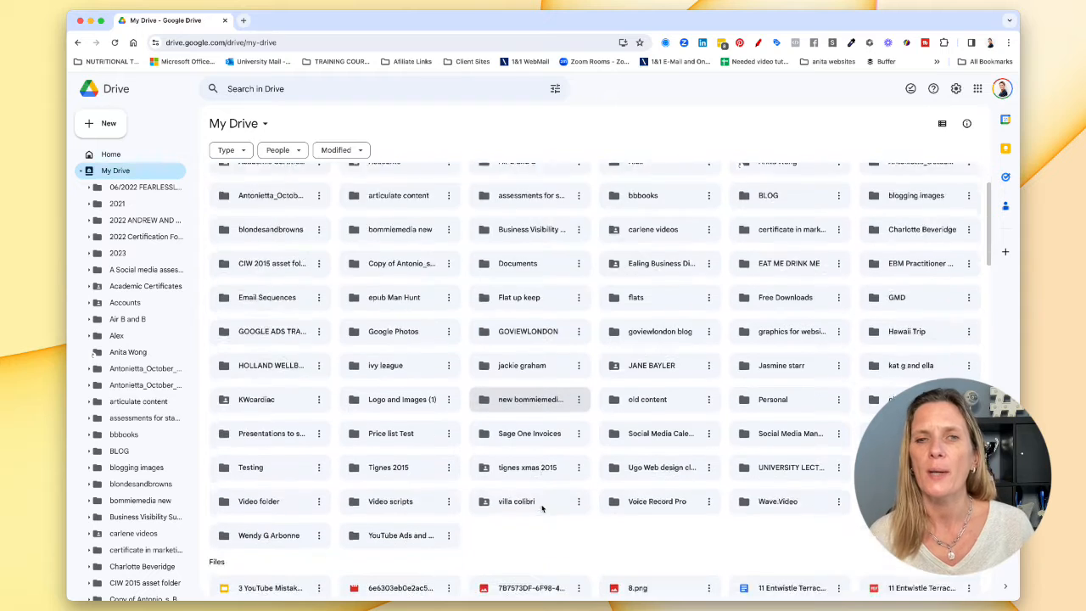
scroll(542, 508, "down", 3)
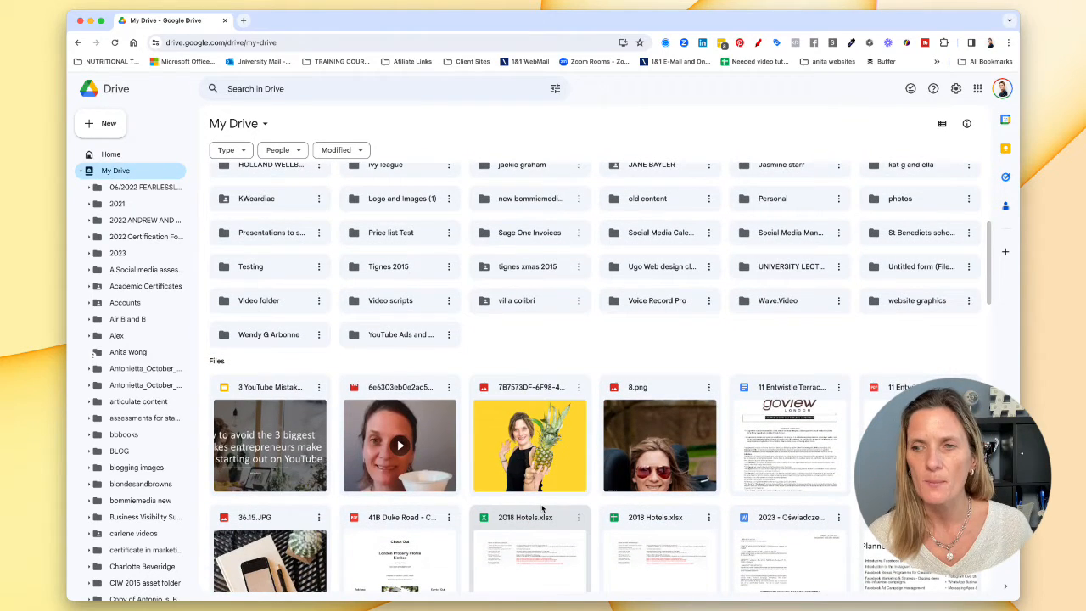
scroll(542, 507, "up", 2)
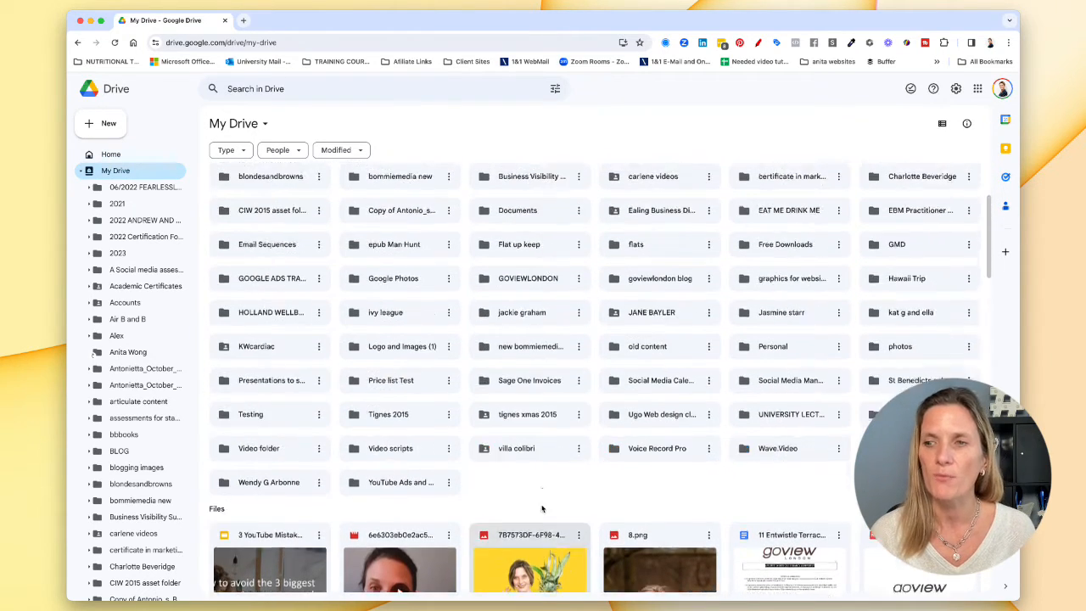
scroll(542, 507, "up", 2)
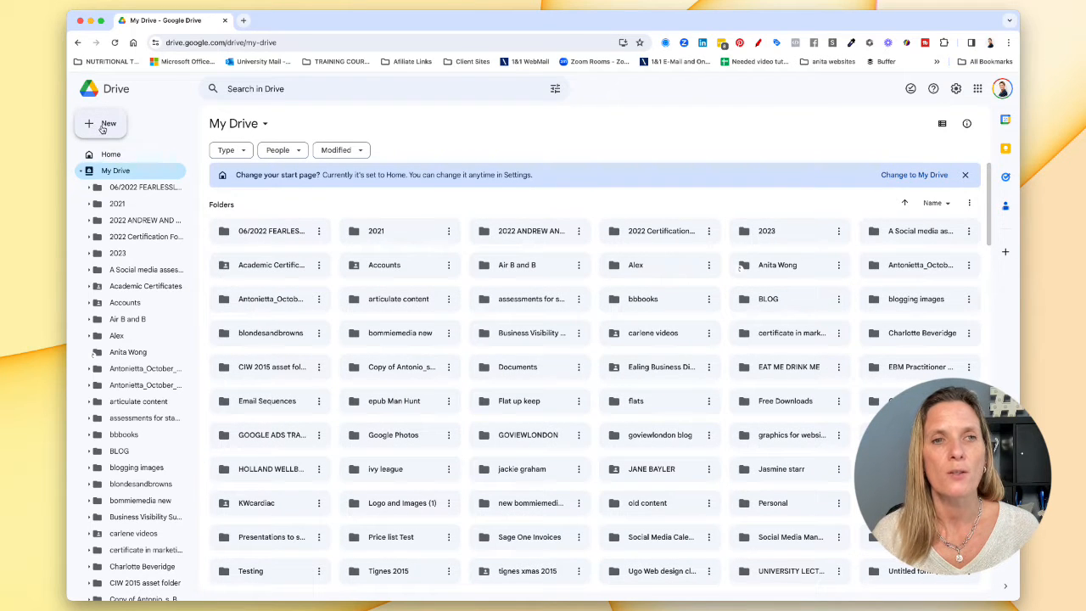
- Create a new folder named 'Files to sort' in My Drive via New > New folder
left_click(102, 128)
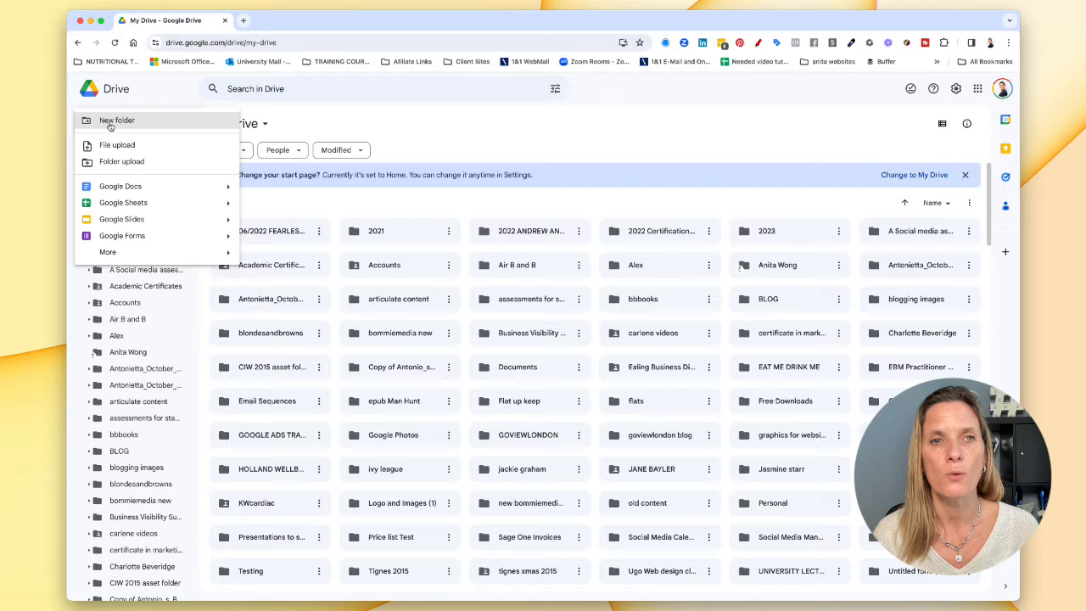
left_click(116, 121)
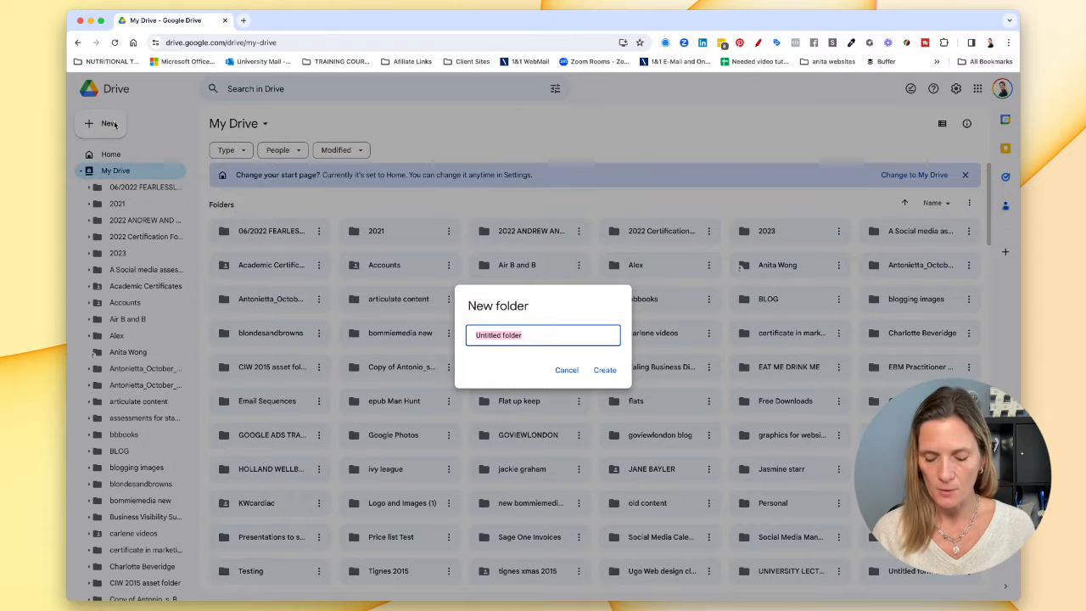
type("Files")
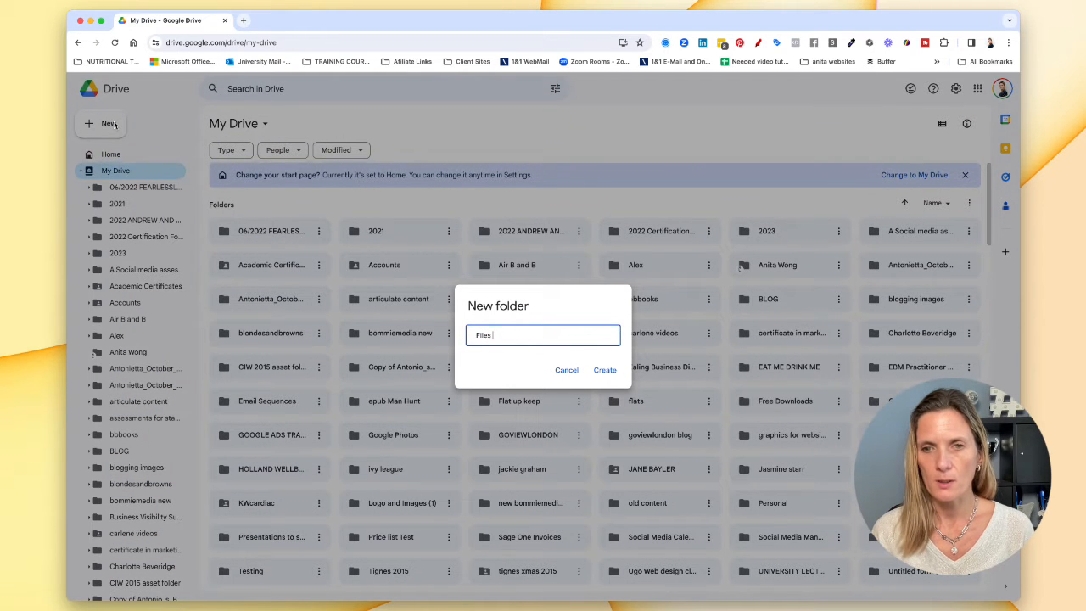
type(" to sort")
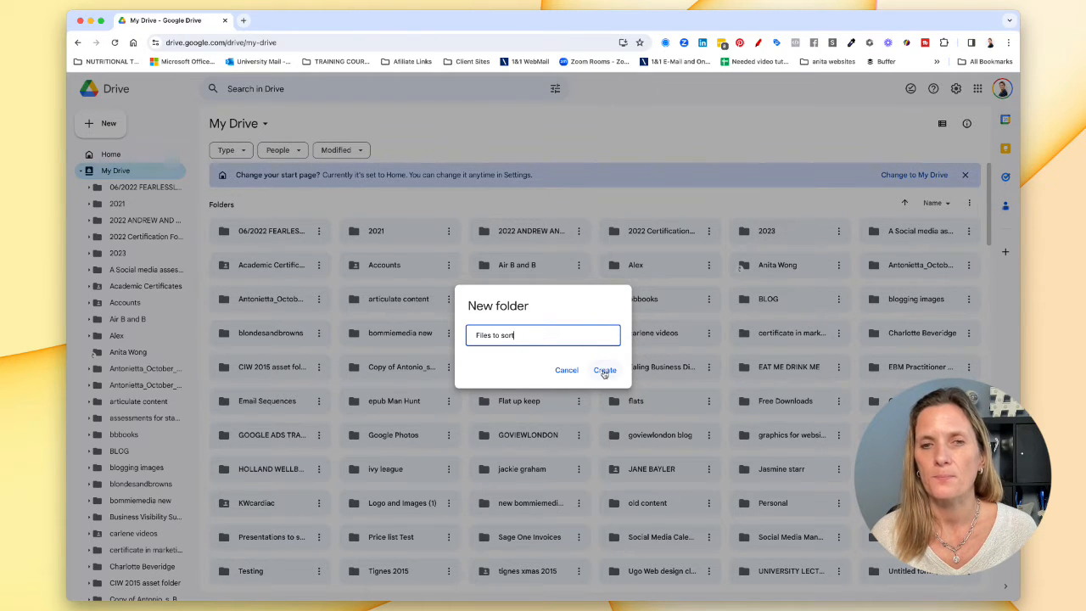
left_click(604, 371)
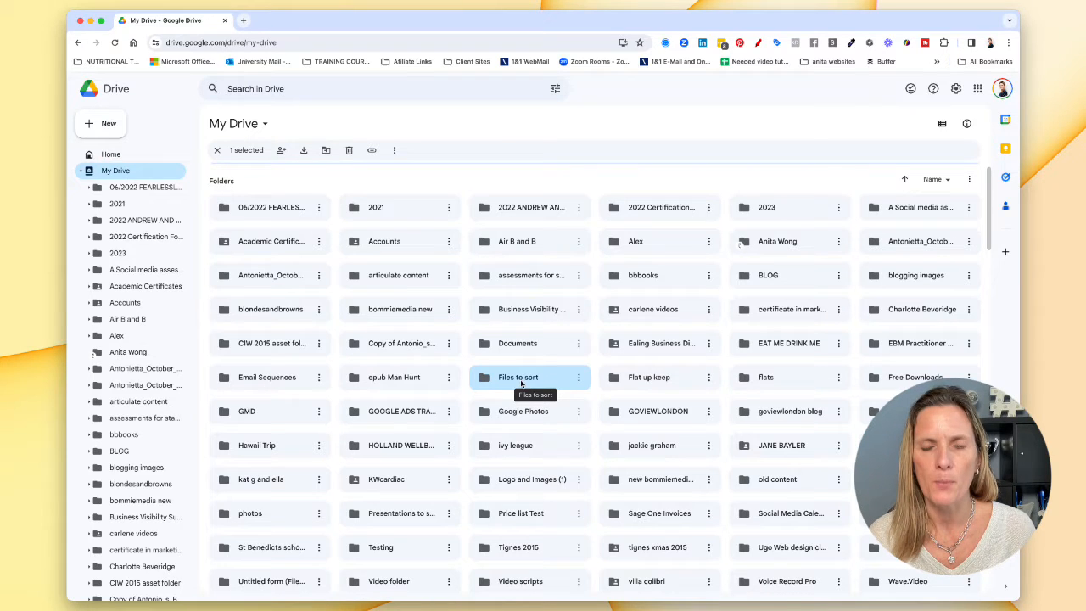
- Switch My Drive to list layout, then back to thumbnail grid layout
left_click(940, 124)
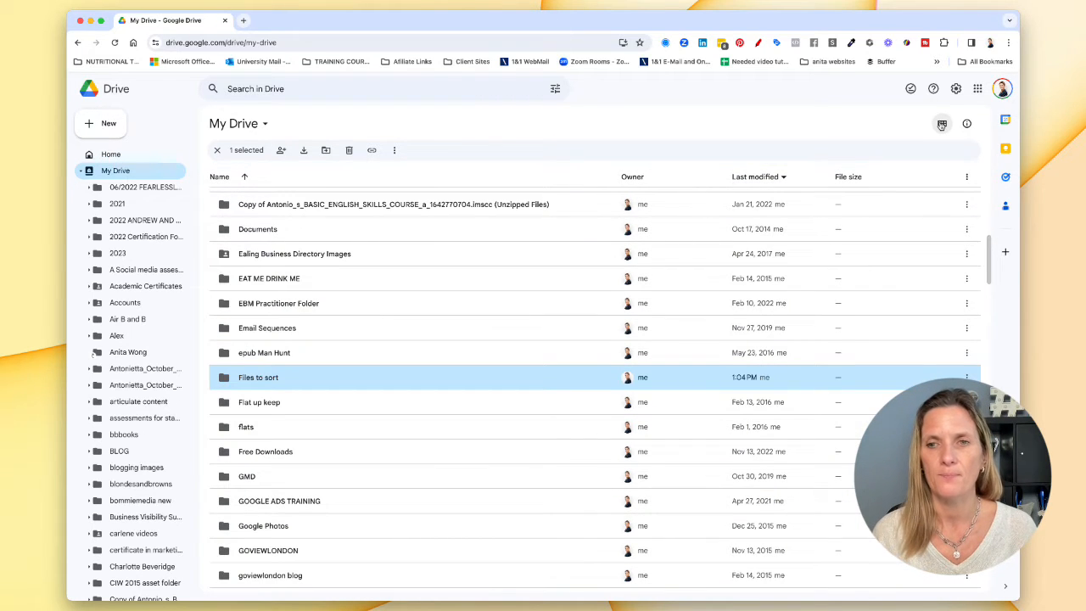
scroll(705, 274, "down", 2)
scroll(705, 274, "down", 3)
scroll(704, 275, "down", 4)
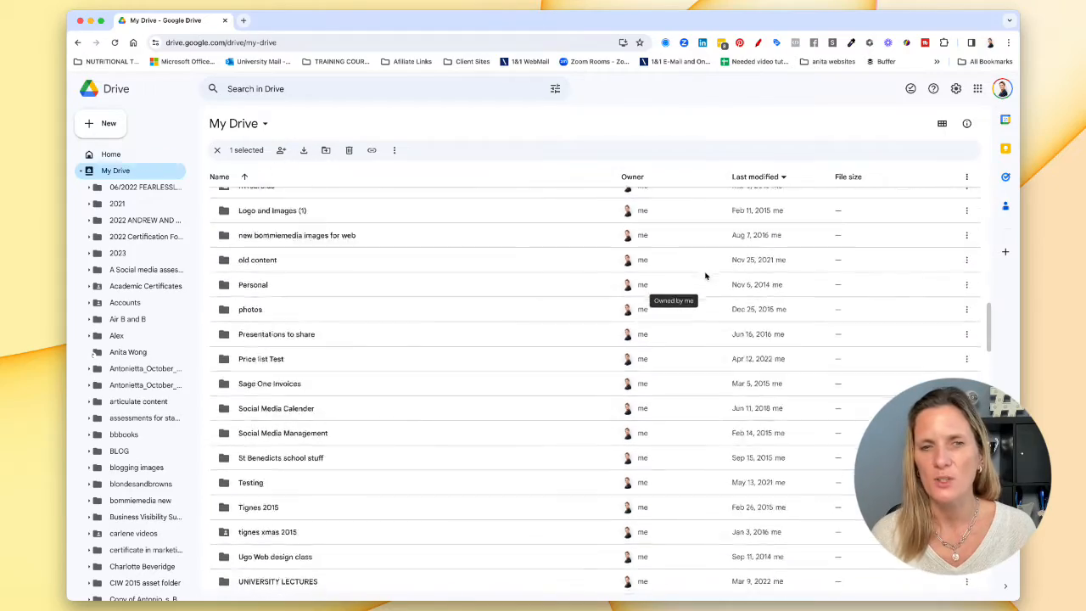
scroll(705, 275, "down", 2)
scroll(705, 276, "down", 5)
scroll(705, 276, "down", 3)
scroll(705, 275, "up", 5)
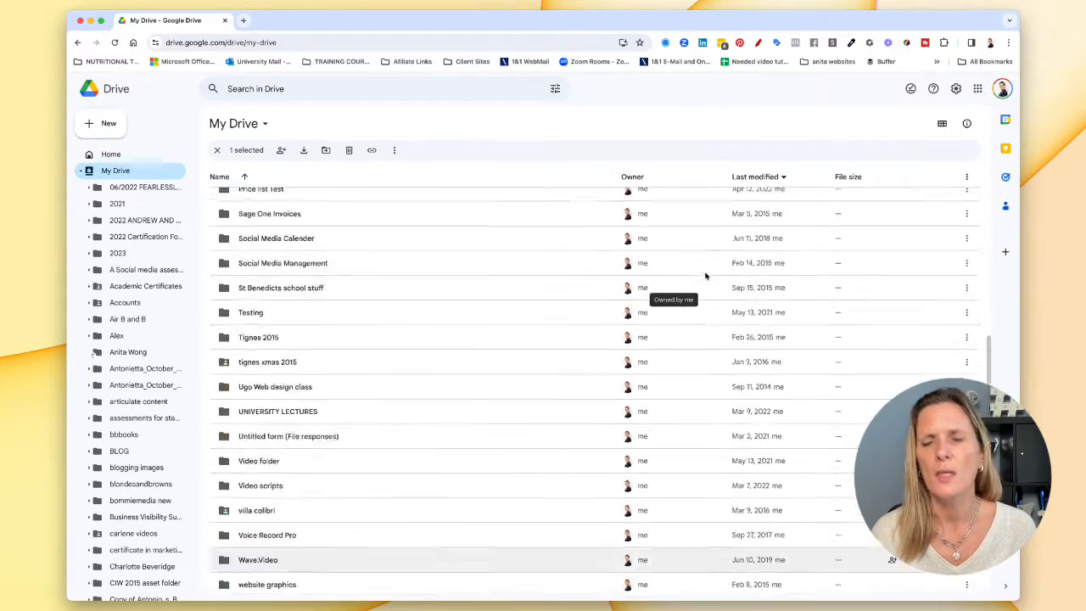
scroll(705, 275, "up", 15)
scroll(705, 275, "up", 2)
scroll(705, 276, "down", 3)
scroll(705, 276, "down", 2)
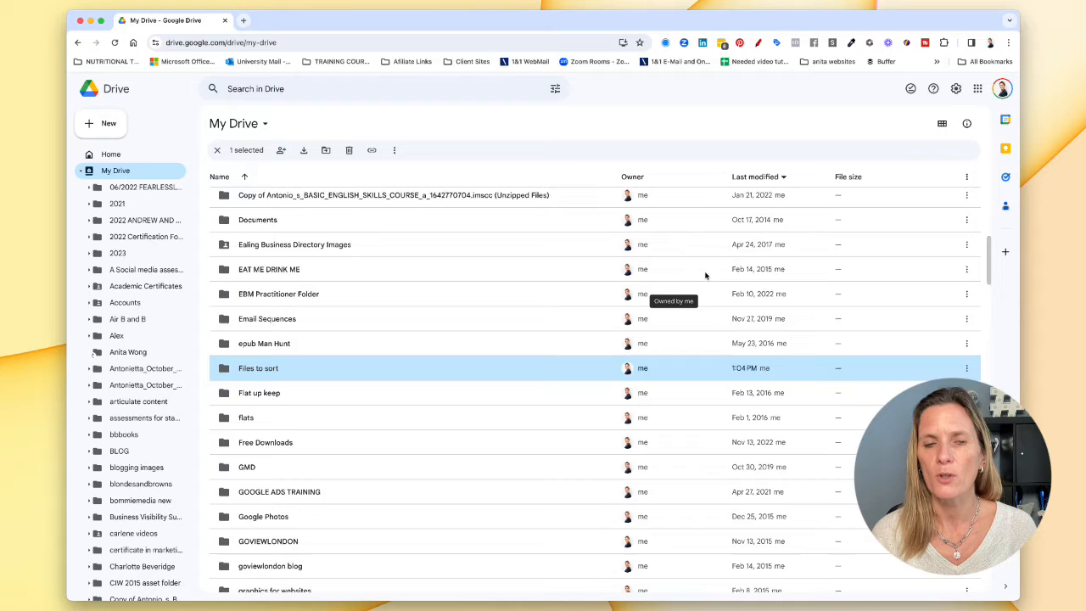
scroll(705, 274, "down", 1)
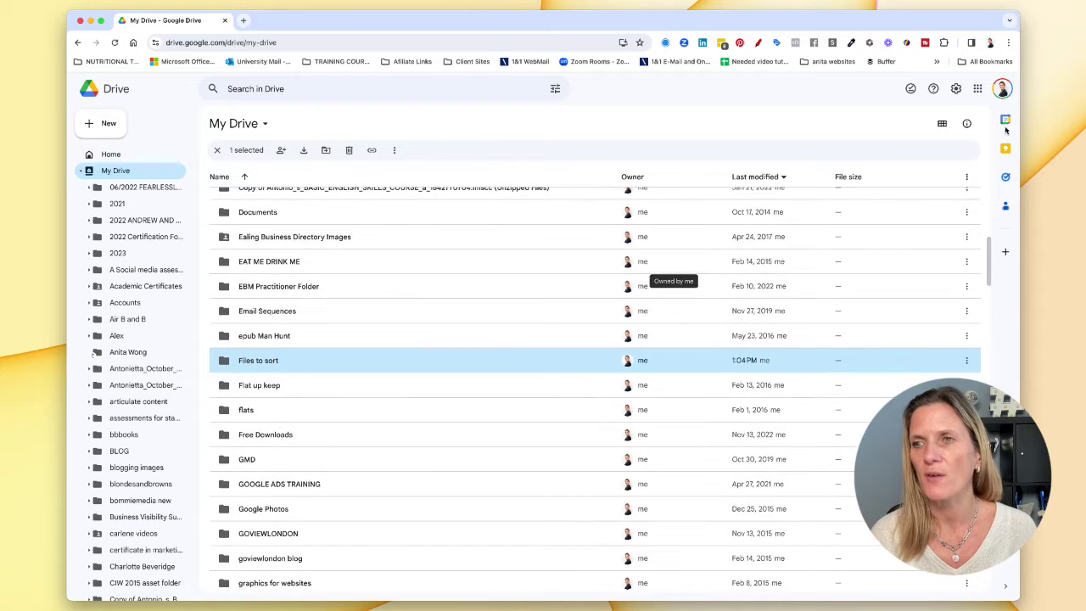
left_click(943, 125)
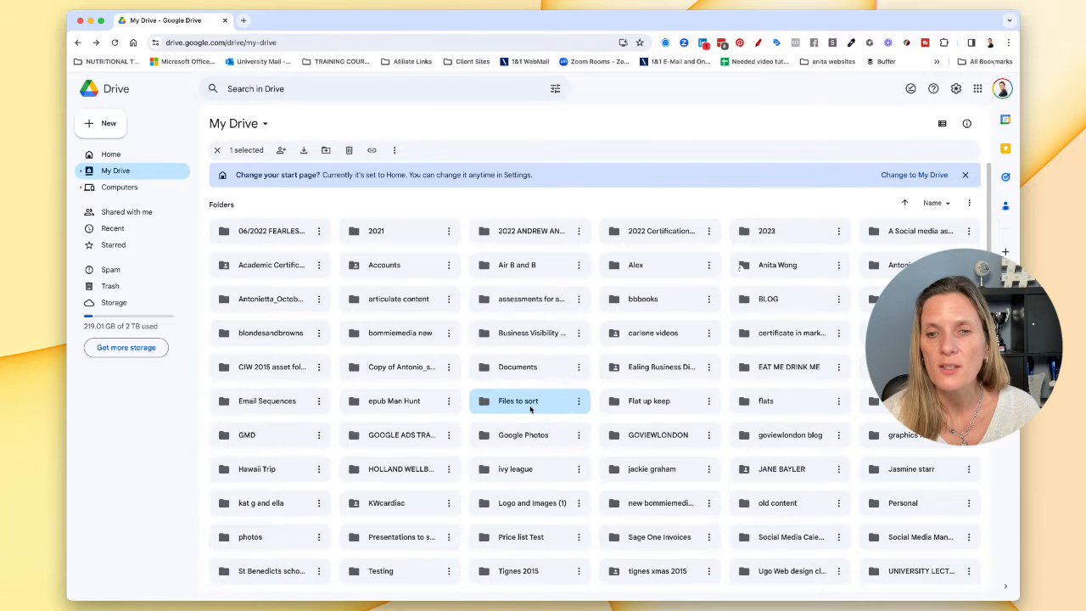
scroll(530, 410, "down", 4)
scroll(530, 409, "down", 1)
scroll(531, 410, "down", 4)
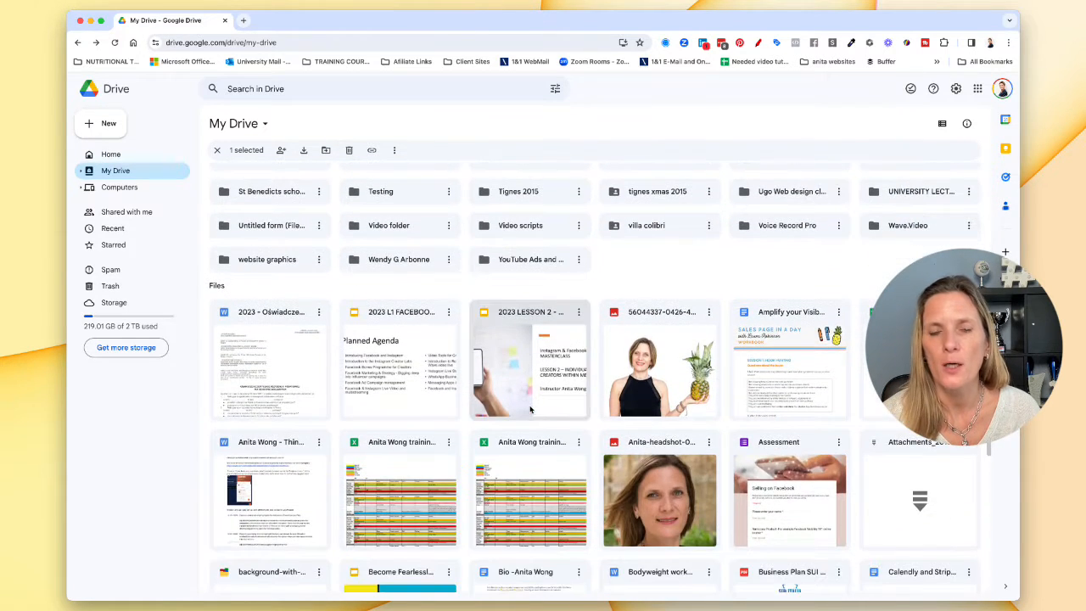
scroll(530, 410, "down", 1)
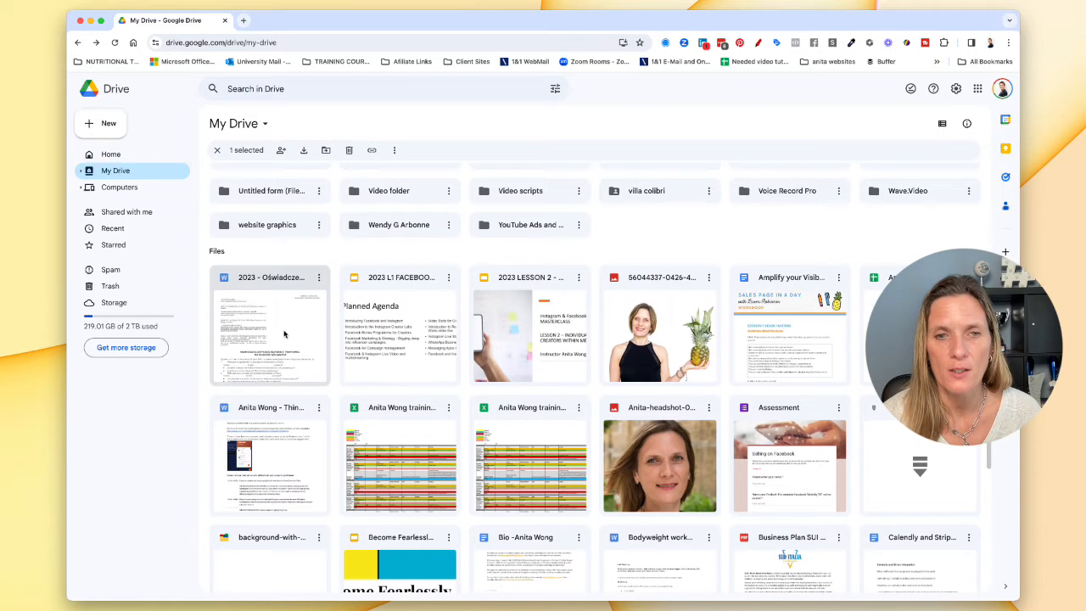
scroll(284, 333, "down", 1)
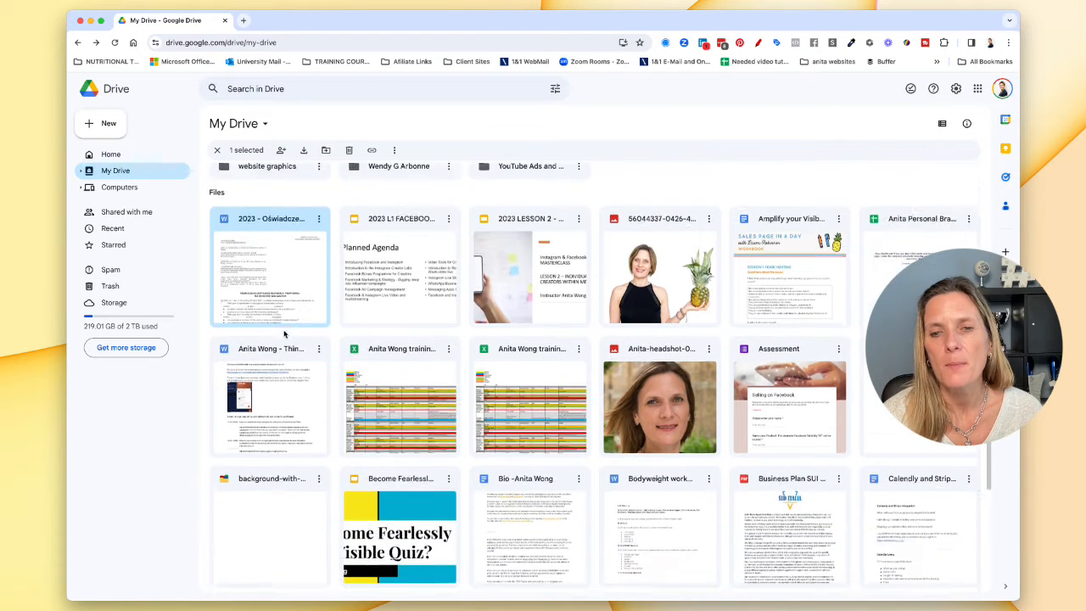
scroll(284, 333, "down", 2)
scroll(284, 333, "down", 2)
scroll(284, 333, "down", 2)
scroll(285, 333, "down", 1)
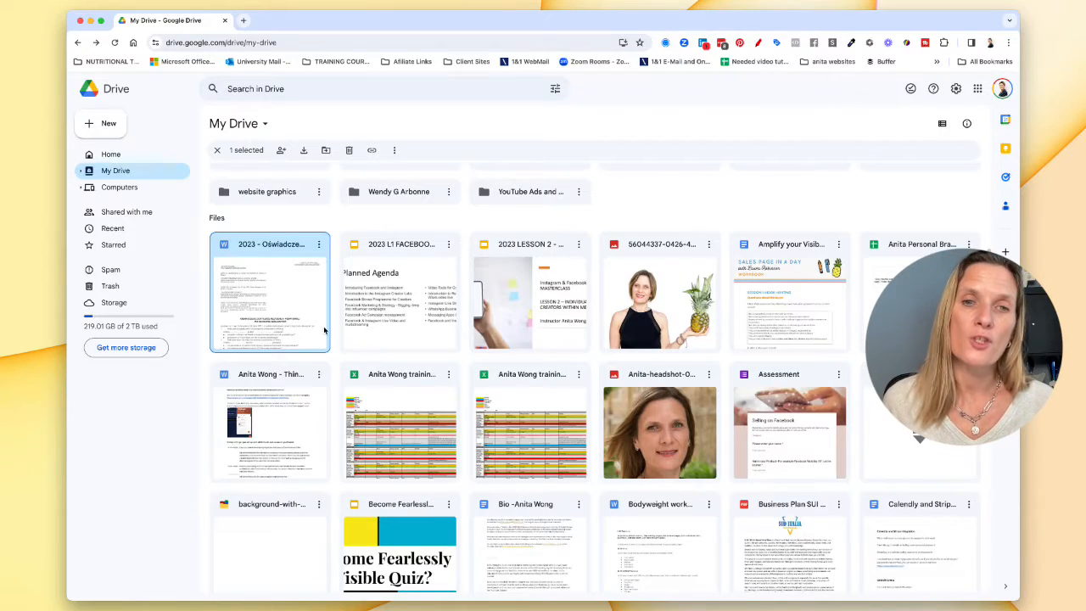
- Select the first 18 loose files in My Drive with a Shift-click range
left_click(380, 223)
left_click(253, 301)
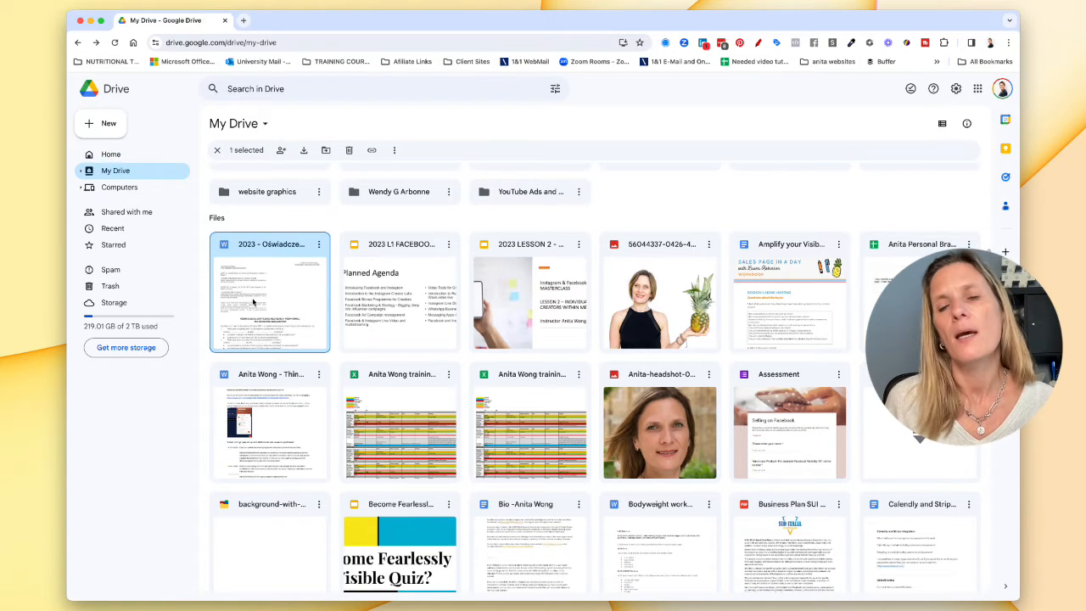
scroll(253, 301, "down", 1)
scroll(252, 322, "down", 1)
scroll(248, 348, "down", 1)
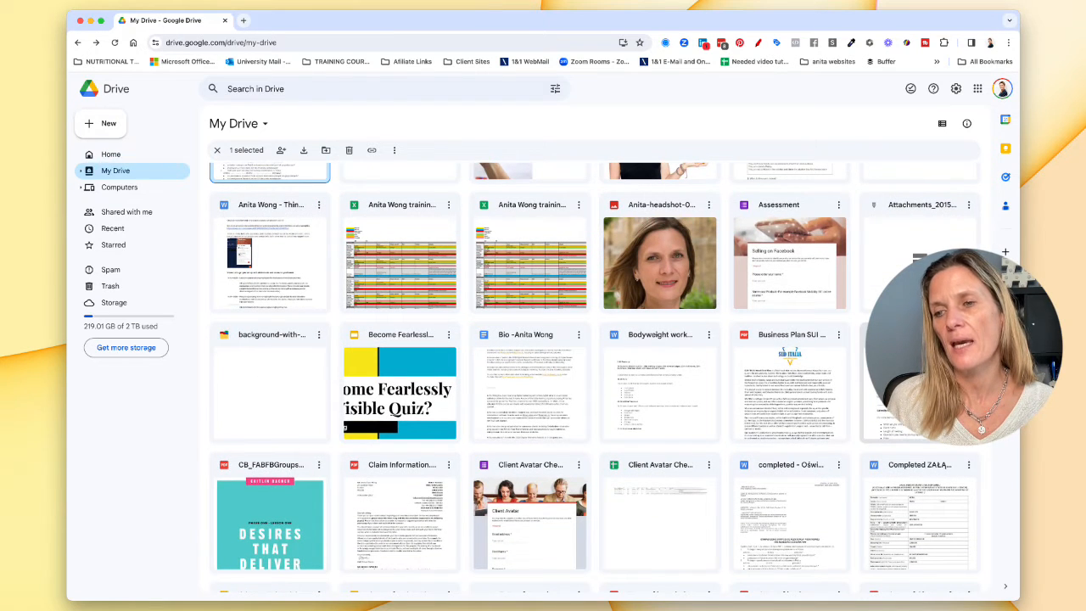
left_click(924, 381, "shift")
scroll(555, 379, "up", 2)
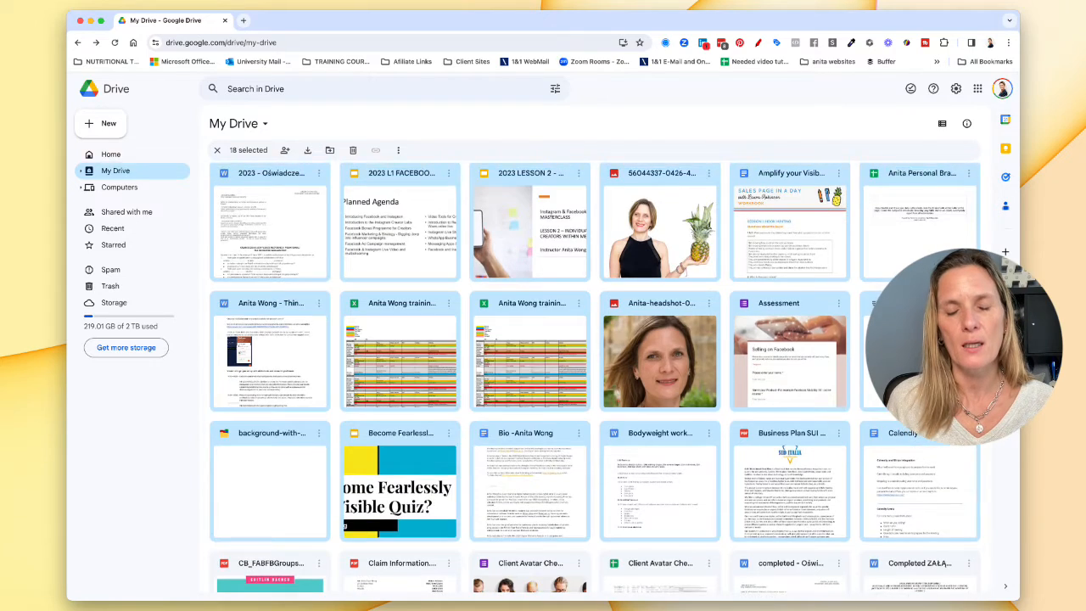
scroll(594, 378, "up", 1)
scroll(593, 378, "up", 1)
scroll(593, 378, "up", 1)
scroll(594, 378, "up", 2)
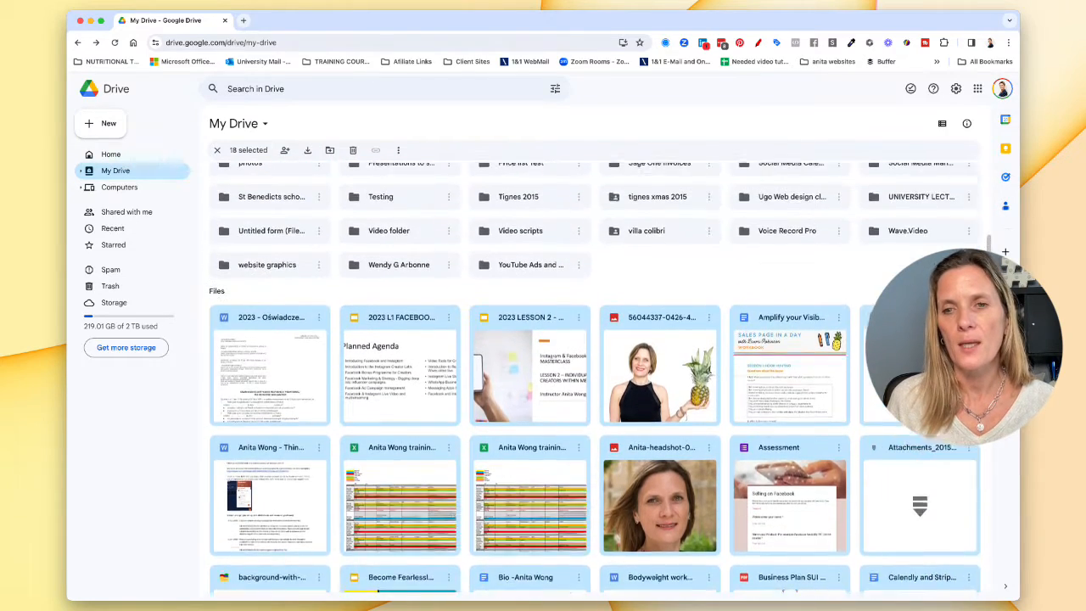
scroll(593, 378, "up", 2)
scroll(594, 379, "up", 1)
scroll(594, 378, "up", 1)
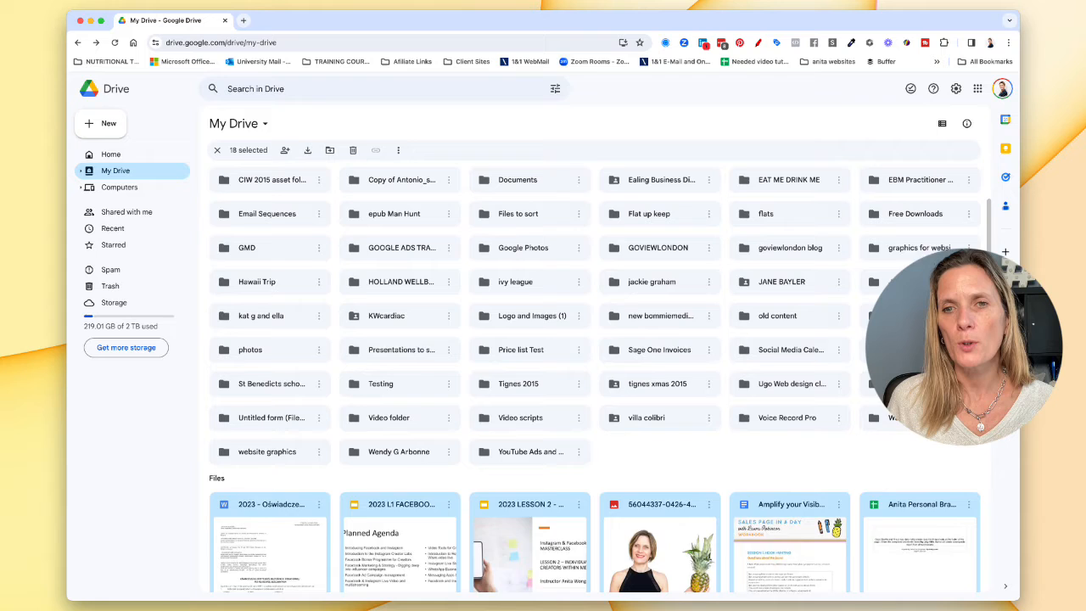
scroll(594, 378, "up", 1)
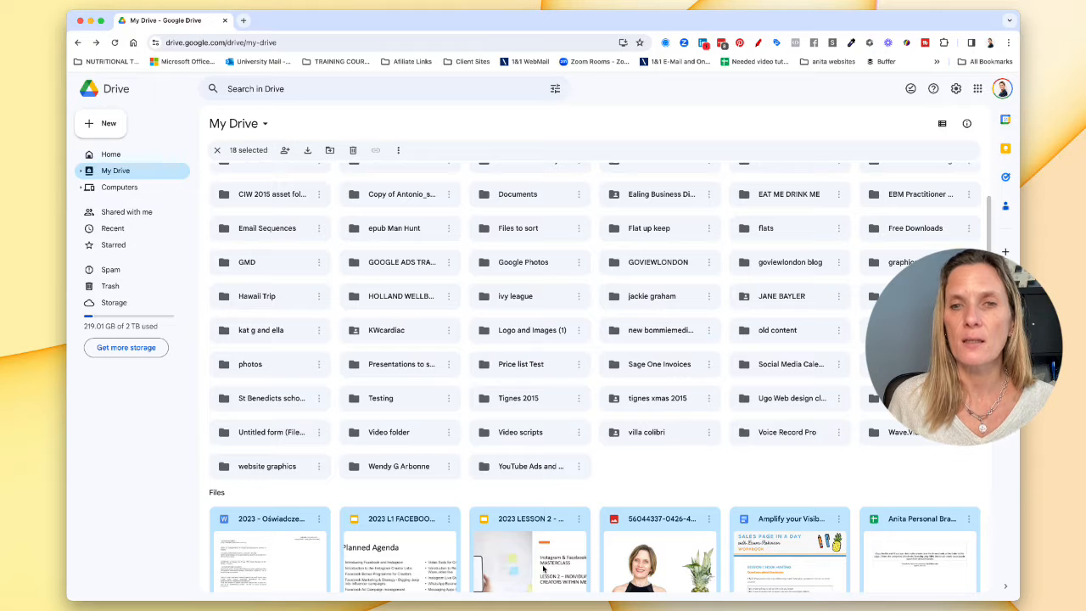
- Drag the 18 selected files onto the 'Files to sort' folder
mouse_move(542, 567)
left_mouse_down()
mouse_move(504, 291)
mouse_move(506, 231)
left_mouse_up()
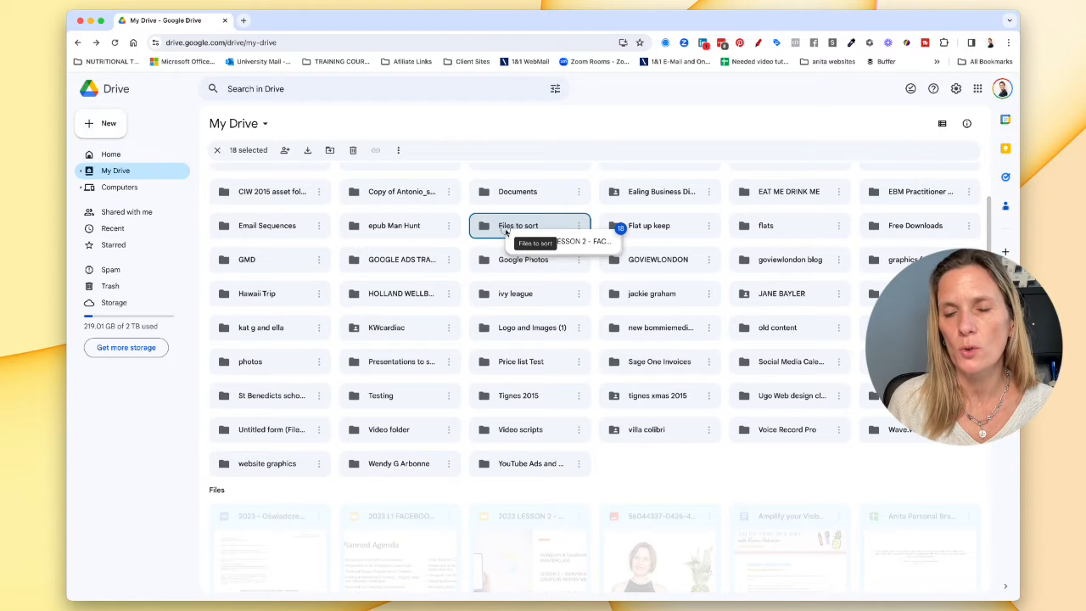
left_click_drag(506, 232, 506, 227)
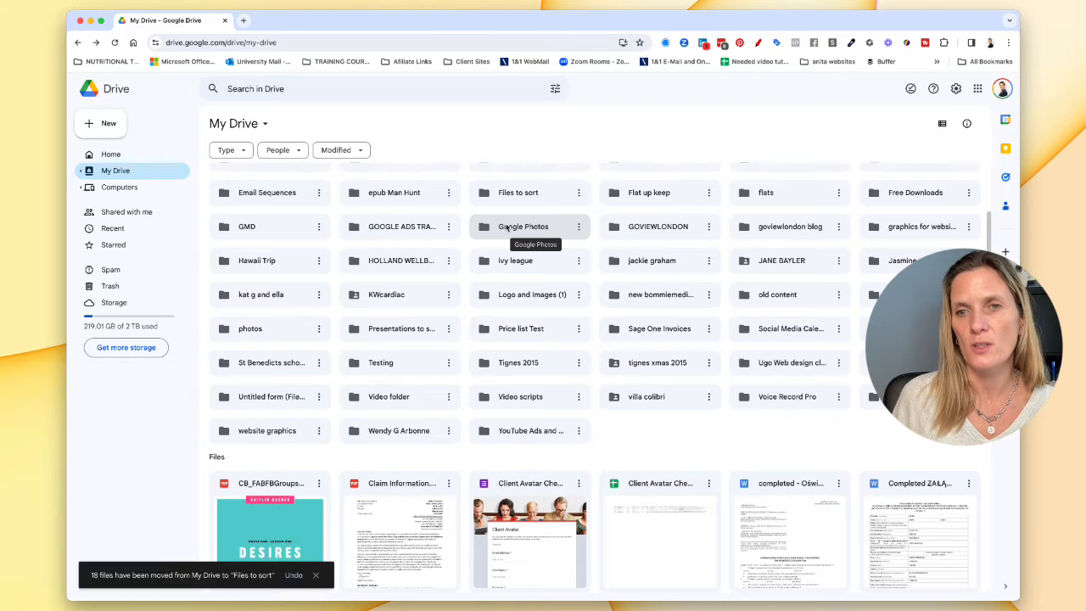
scroll(507, 227, "up", 1)
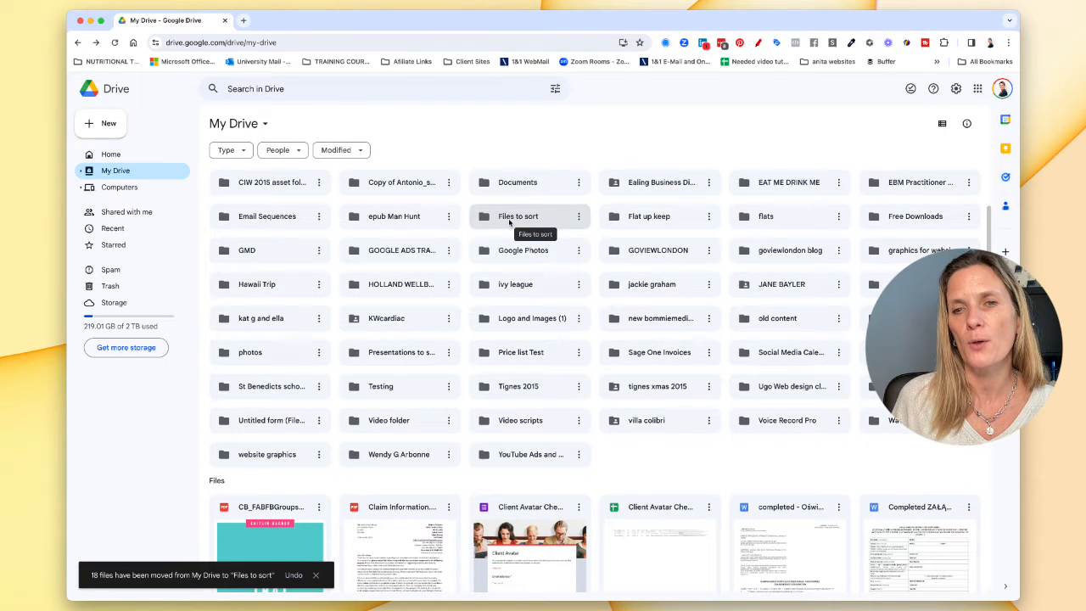
double_click(509, 222)
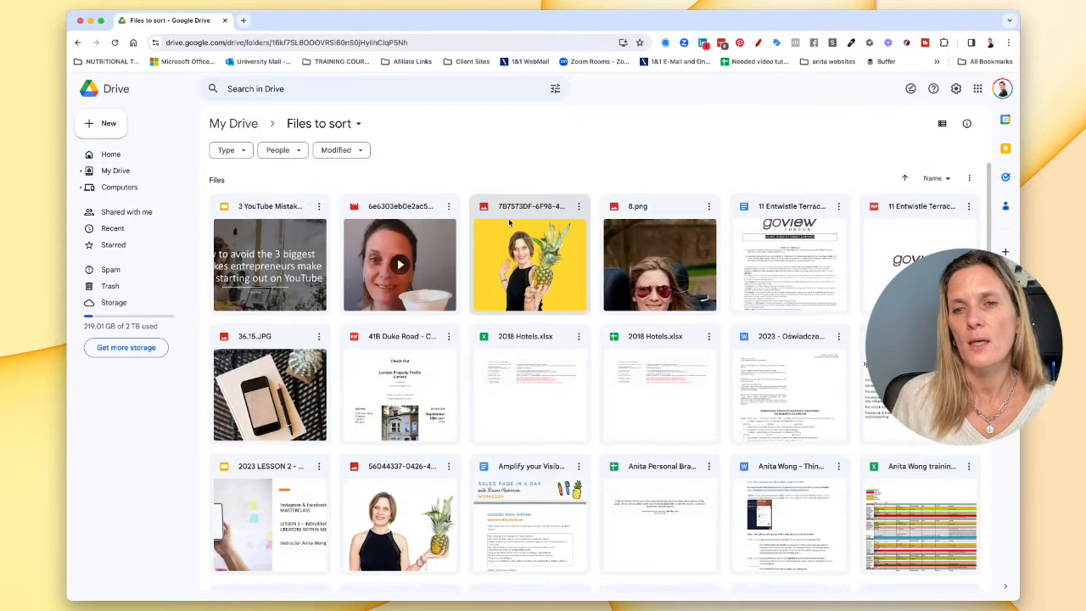
scroll(509, 222, "down", 3)
scroll(509, 222, "down", 3)
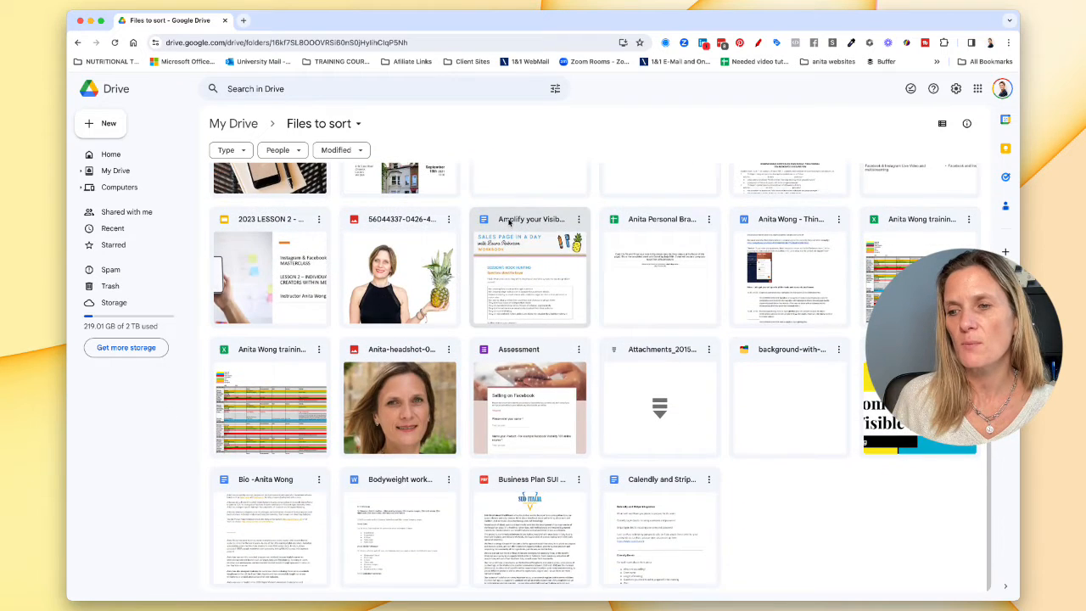
scroll(509, 222, "up", 5)
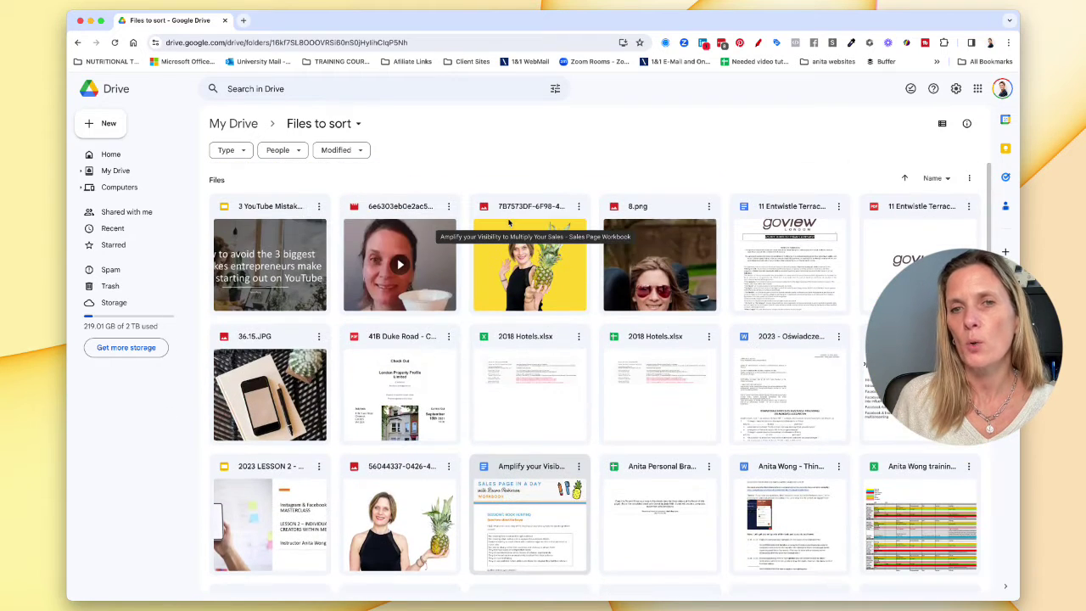
left_click(237, 127)
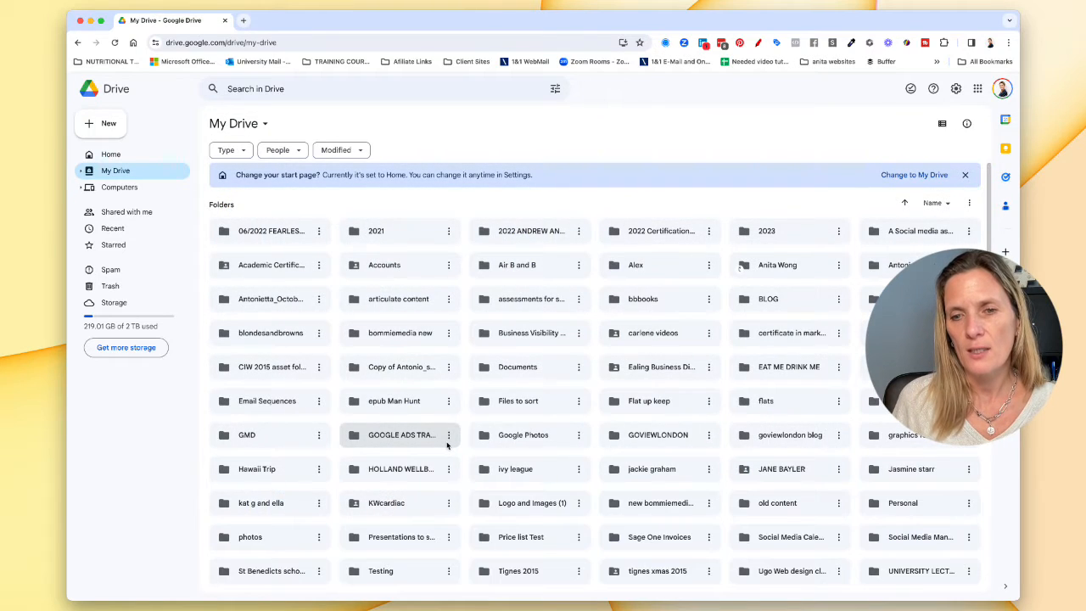
scroll(448, 444, "down", 2)
scroll(382, 453, "down", 1)
scroll(297, 466, "down", 1)
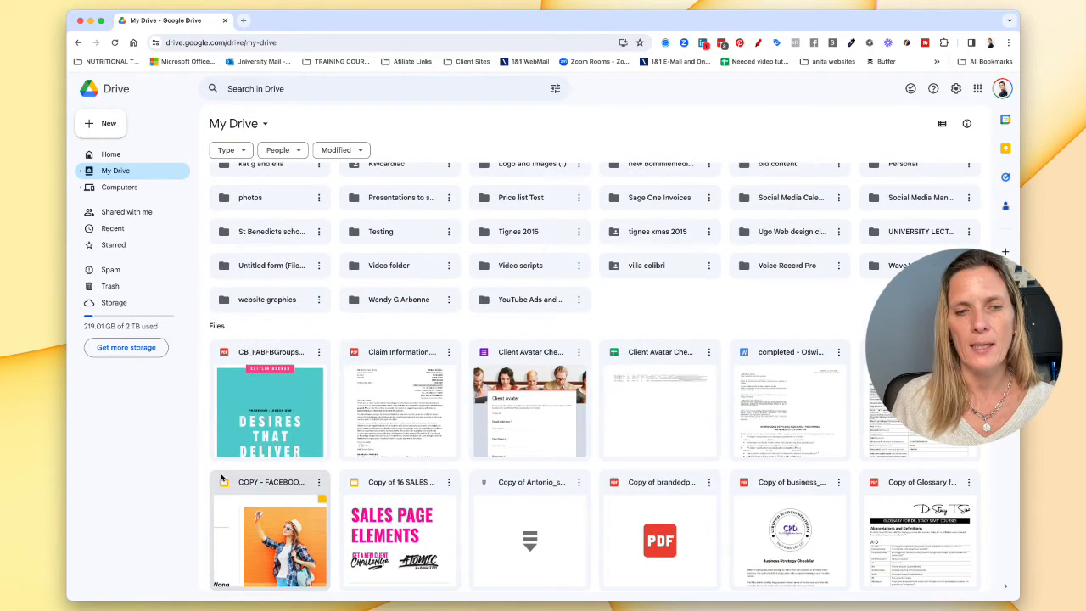
- Select the next 24 loose files and drag them into 'Files to sort'
left_click(240, 410)
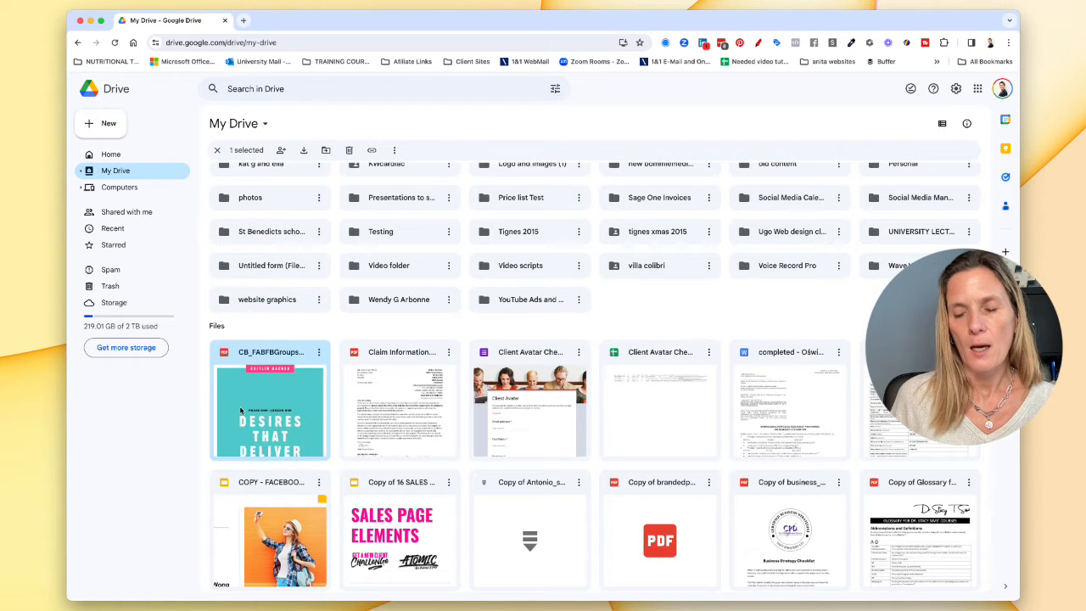
scroll(240, 410, "down", 3)
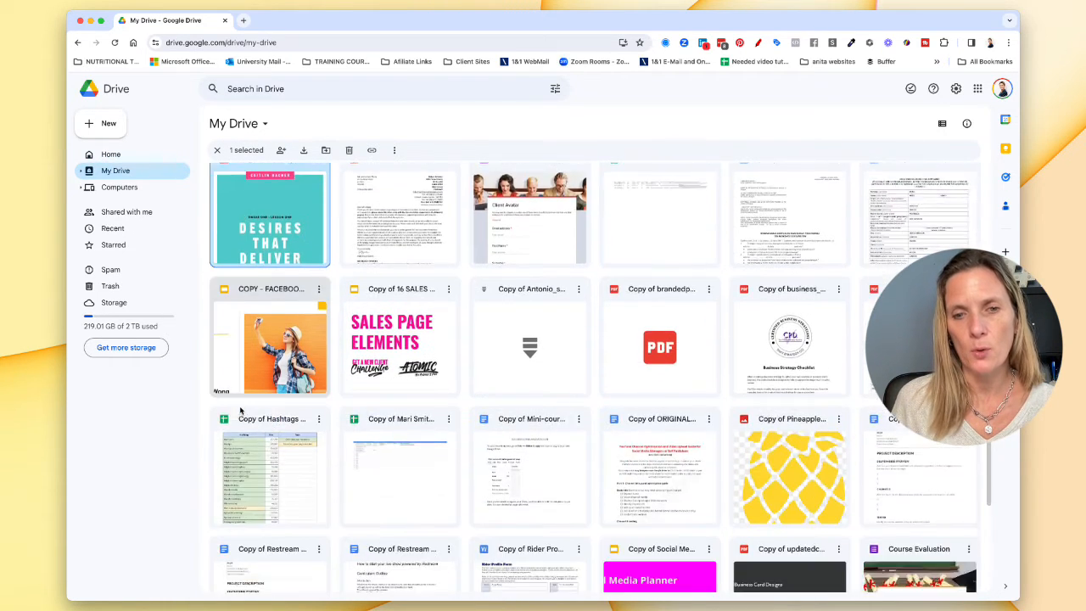
scroll(240, 409, "down", 2)
scroll(240, 410, "down", 2)
scroll(240, 410, "down", 1)
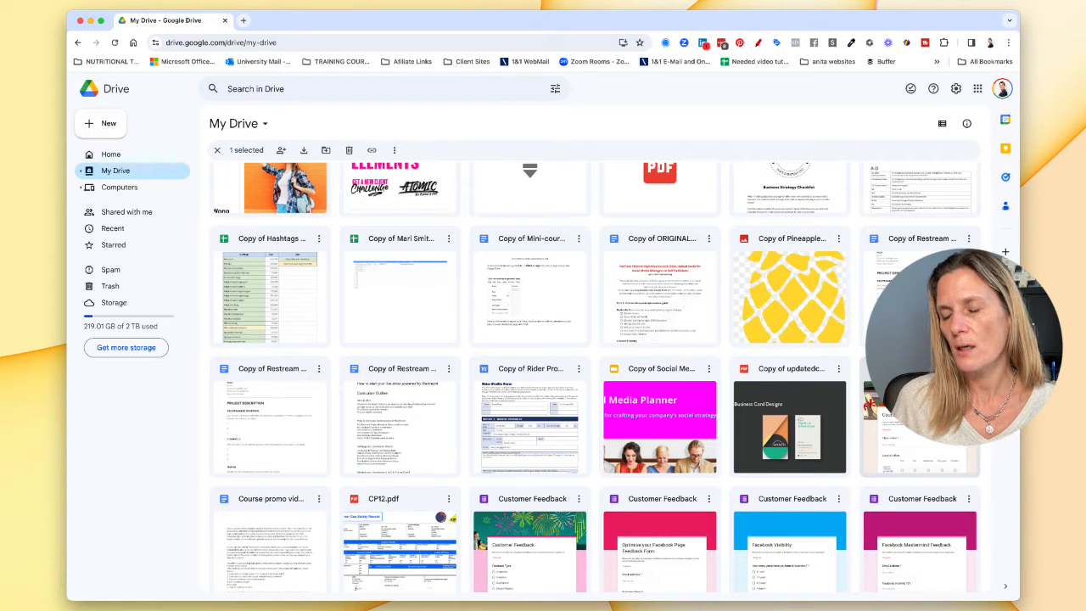
left_click(916, 424, "shift")
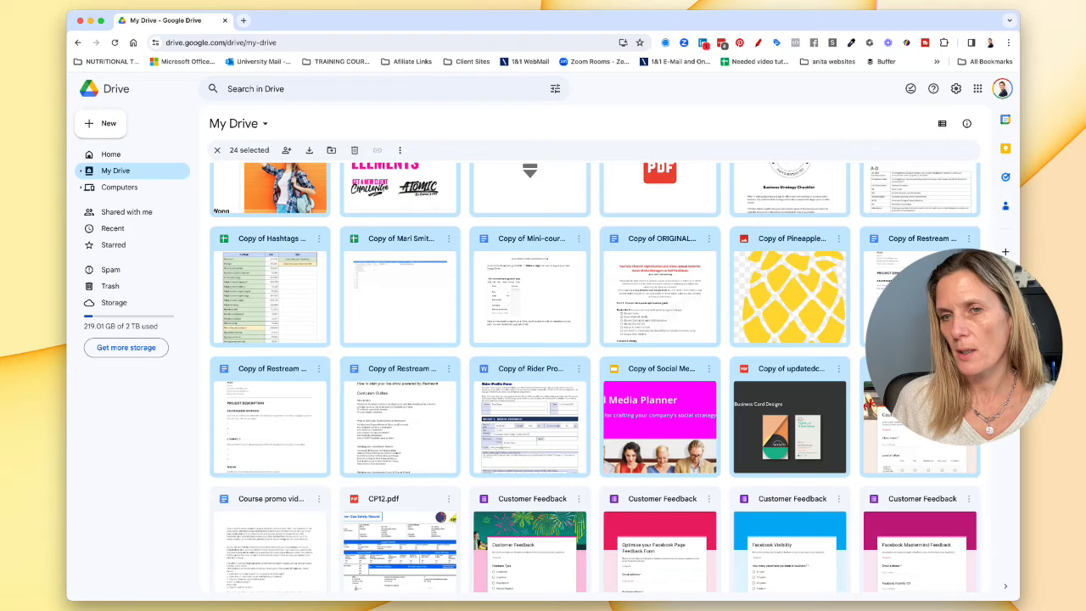
scroll(594, 378, "up", 1)
scroll(594, 377, "up", 2)
scroll(594, 377, "up", 2)
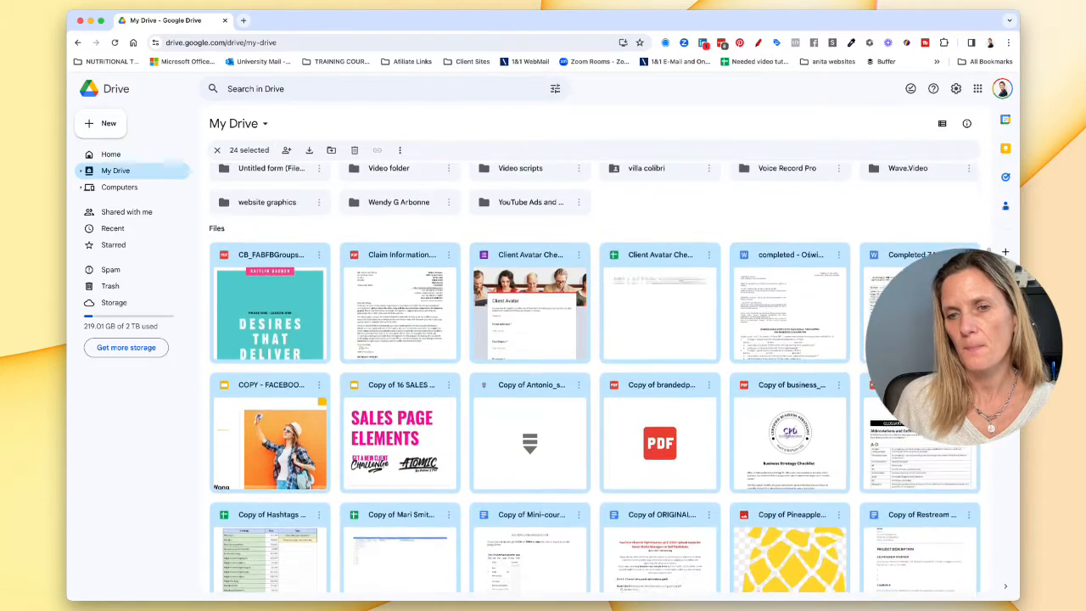
scroll(594, 377, "up", 1)
scroll(594, 377, "up", 1)
scroll(594, 377, "up", 1)
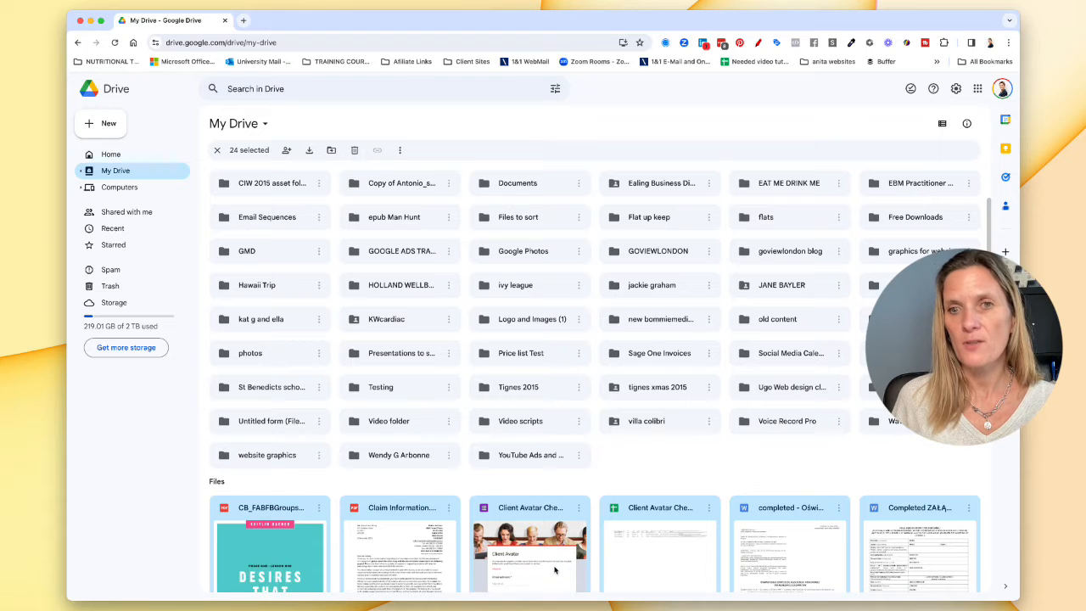
left_click_drag(555, 569, 501, 253)
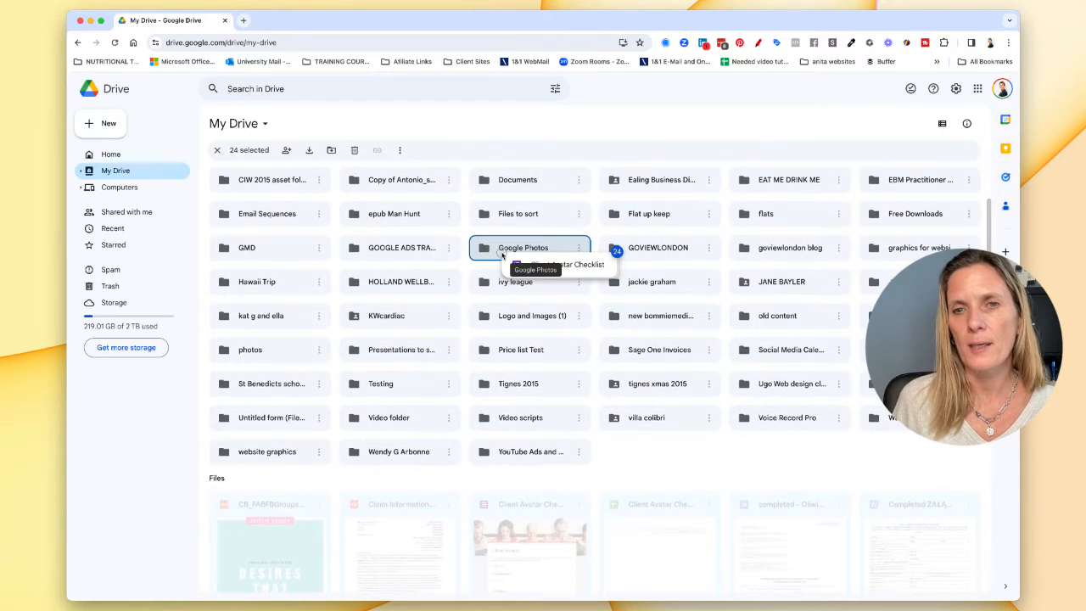
left_click_drag(500, 253, 504, 225)
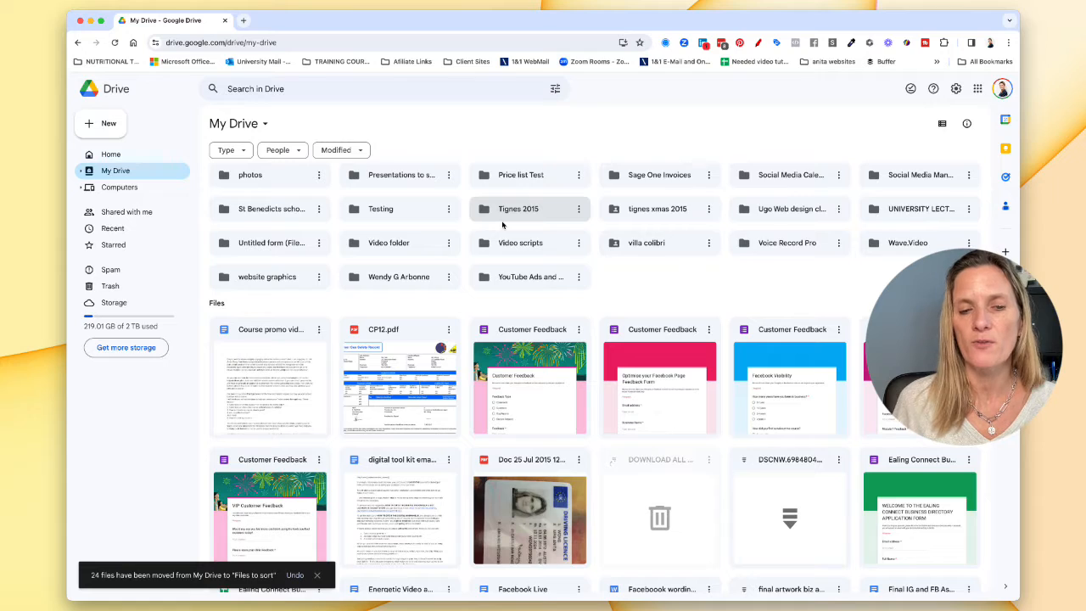
scroll(505, 223, "up", 3)
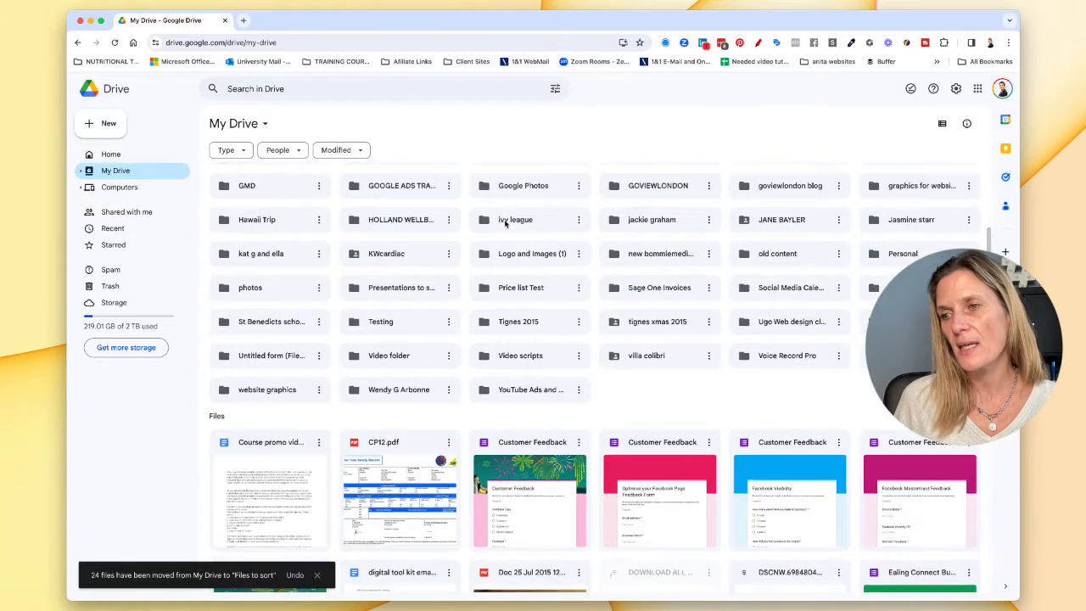
scroll(505, 223, "up", 2)
scroll(505, 223, "down", 1)
scroll(507, 223, "down", 5)
scroll(506, 223, "down", 1)
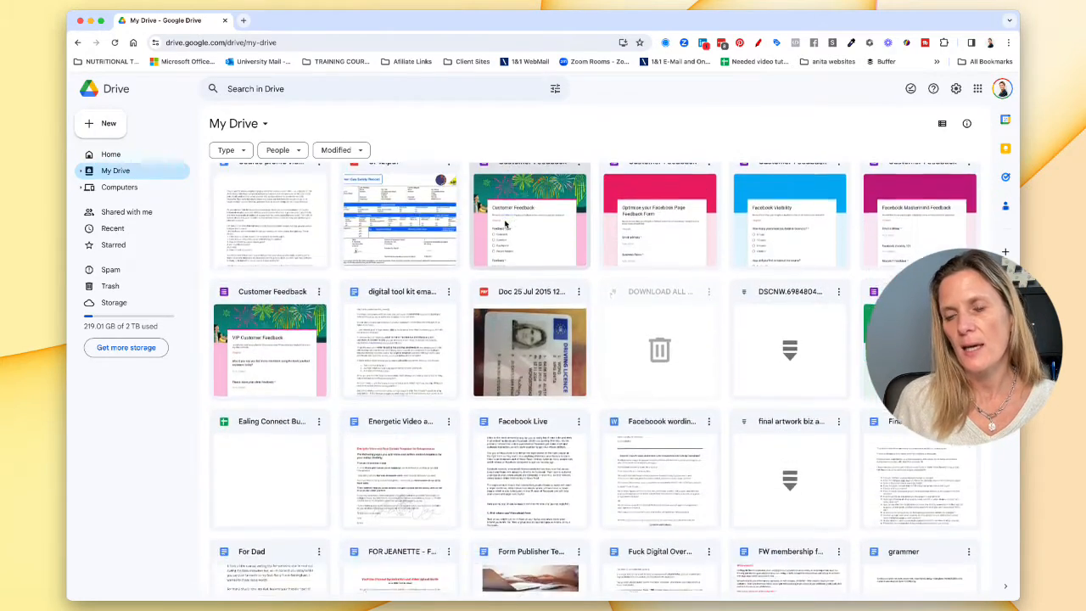
scroll(507, 223, "up", 3)
scroll(506, 223, "up", 1)
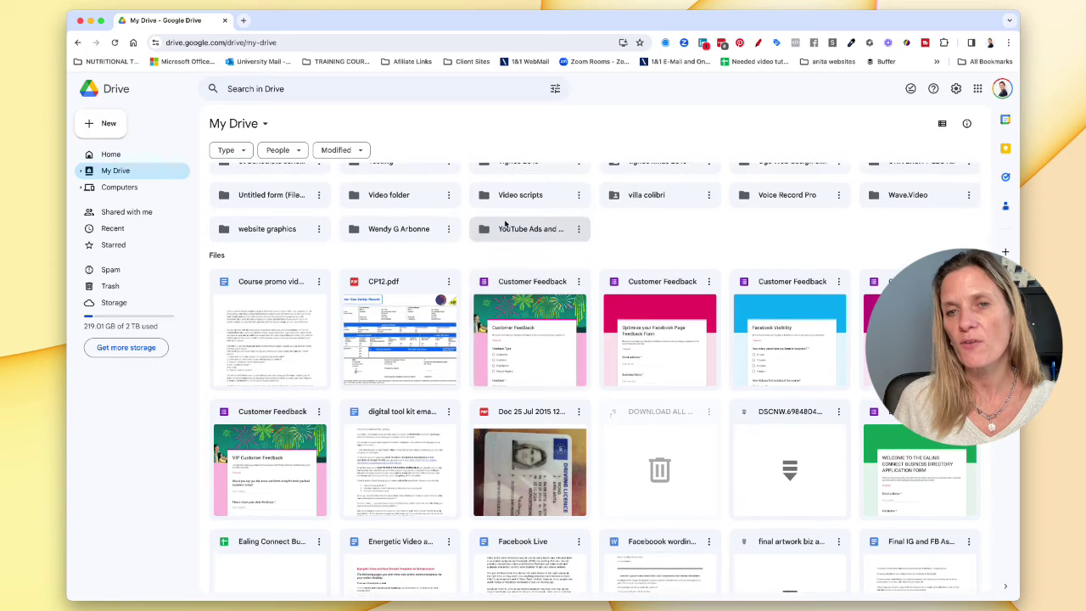
- Select 30 files starting from Course promo video and drag them into 'Files to sort'
left_click(291, 304)
scroll(291, 304, "down", 2)
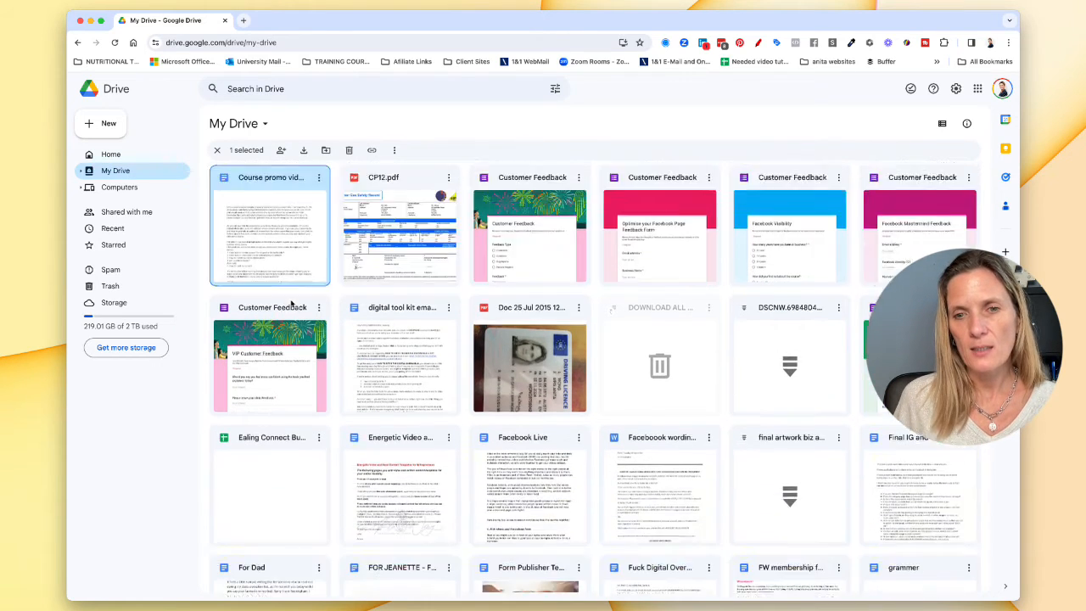
scroll(291, 304, "down", 3)
scroll(291, 304, "down", 3)
scroll(291, 304, "down", 1)
scroll(290, 303, "down", 1)
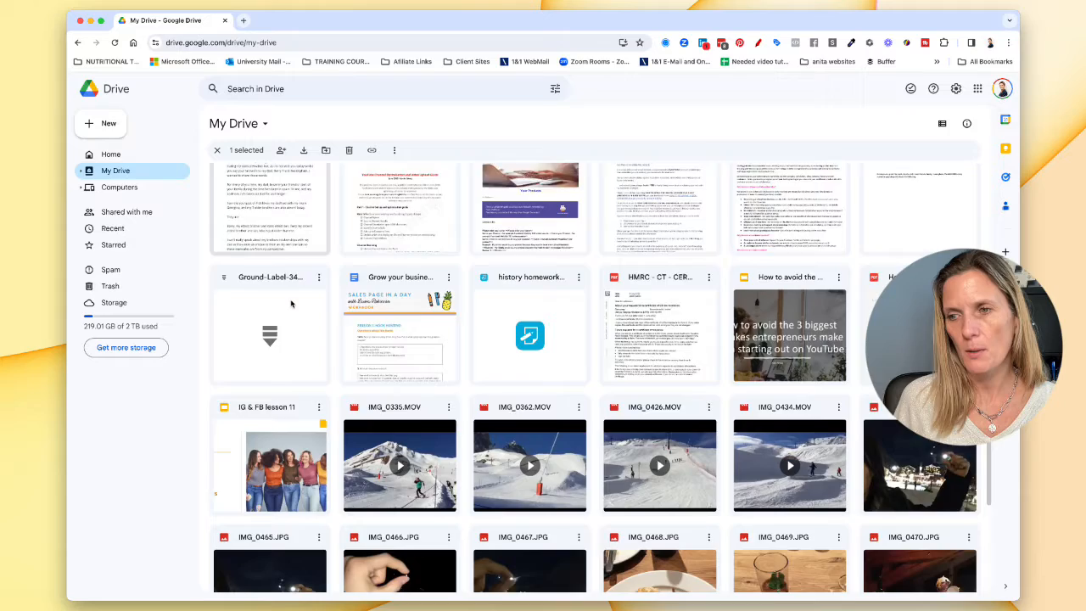
scroll(291, 303, "down", 1)
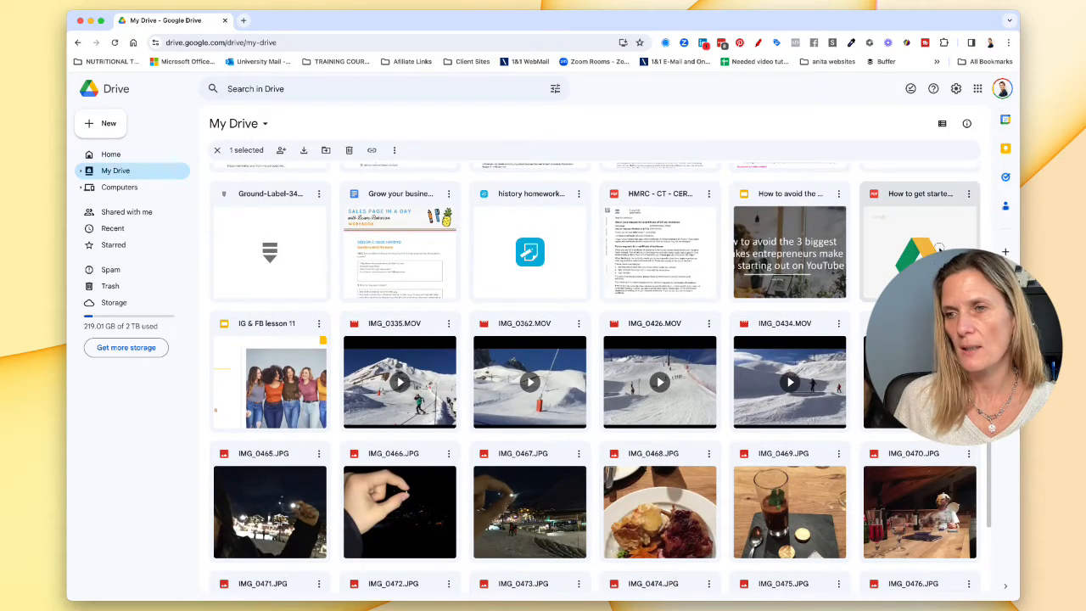
left_click(939, 248, "shift")
scroll(939, 249, "up", 3)
scroll(939, 250, "up", 4)
scroll(939, 251, "up", 4)
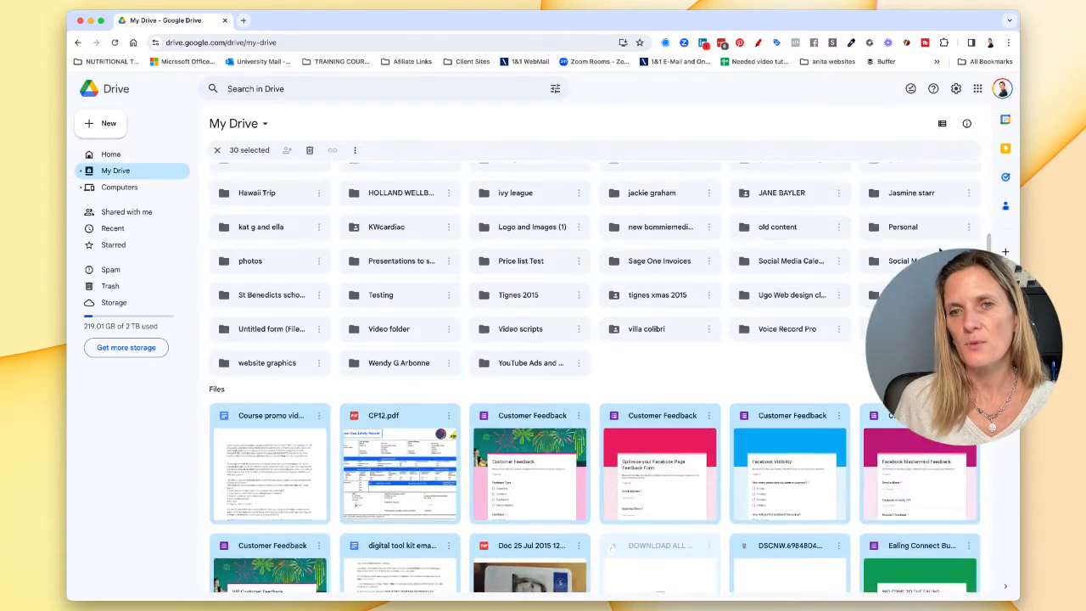
scroll(939, 251, "up", 1)
scroll(939, 251, "up", 1)
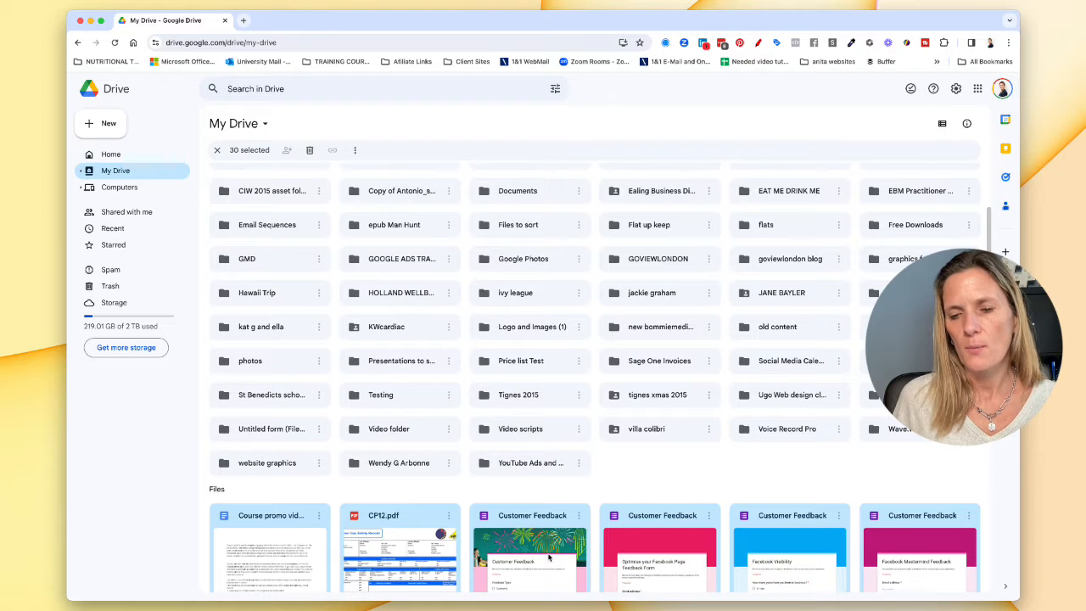
left_click_drag(548, 555, 505, 223)
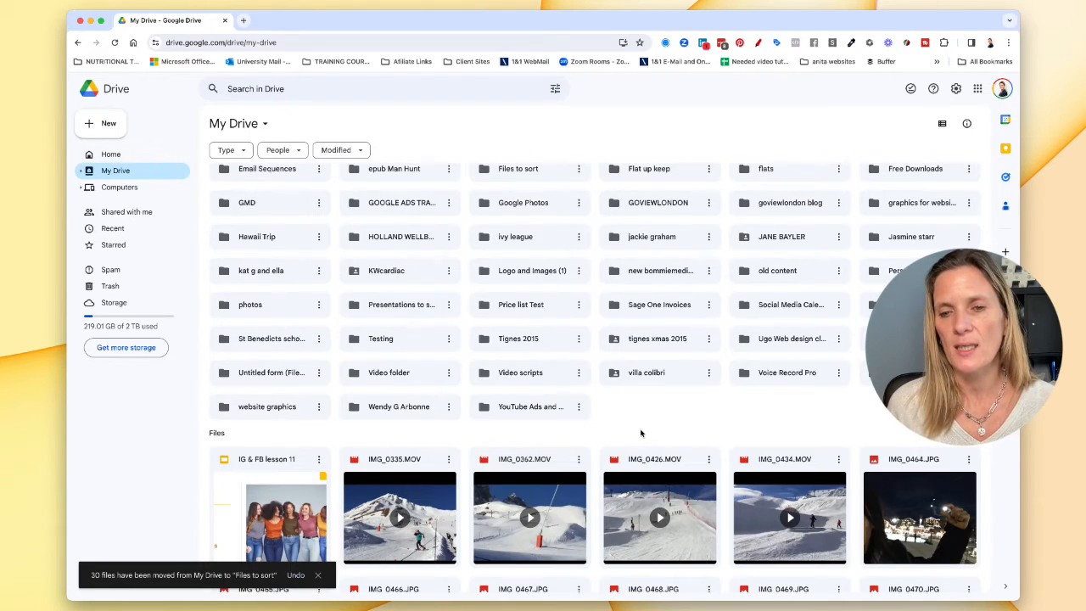
scroll(643, 434, "down", 5)
scroll(643, 434, "down", 3)
scroll(641, 433, "down", 1)
scroll(640, 433, "down", 5)
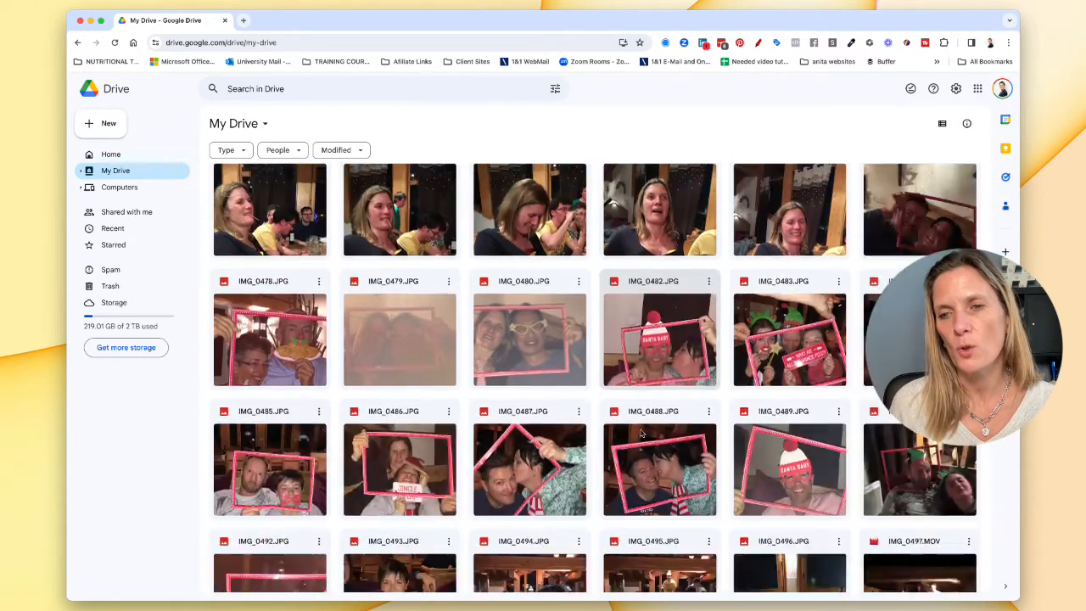
scroll(640, 432, "down", 5)
scroll(640, 433, "down", 5)
scroll(641, 433, "down", 5)
scroll(640, 432, "down", 5)
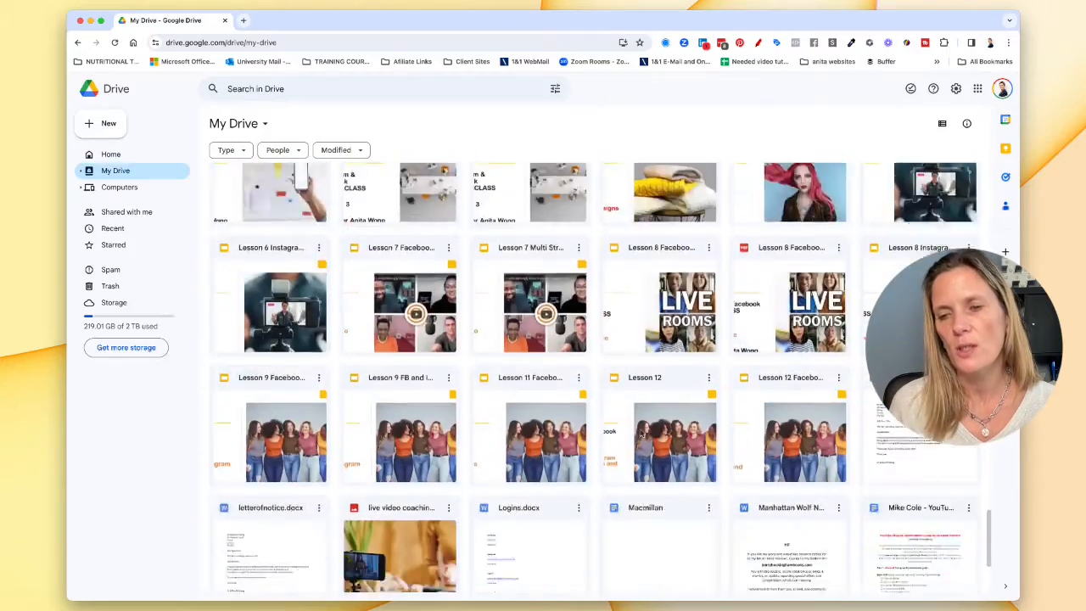
scroll(641, 433, "down", 3)
scroll(640, 432, "down", 1)
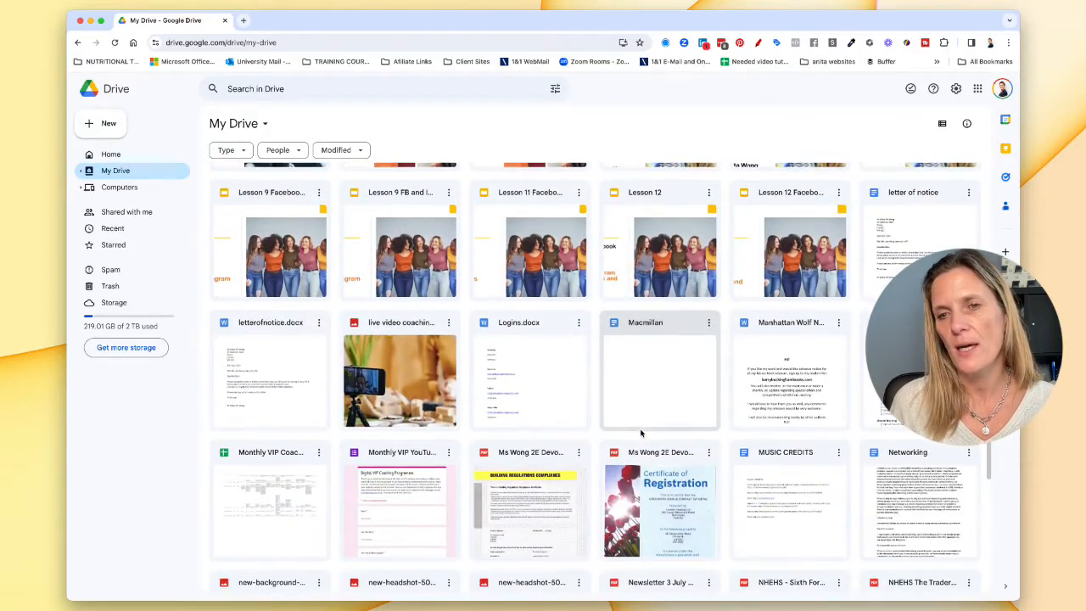
scroll(640, 432, "down", 1)
scroll(641, 432, "down", 5)
scroll(640, 433, "down", 5)
scroll(398, 367, "up", 10)
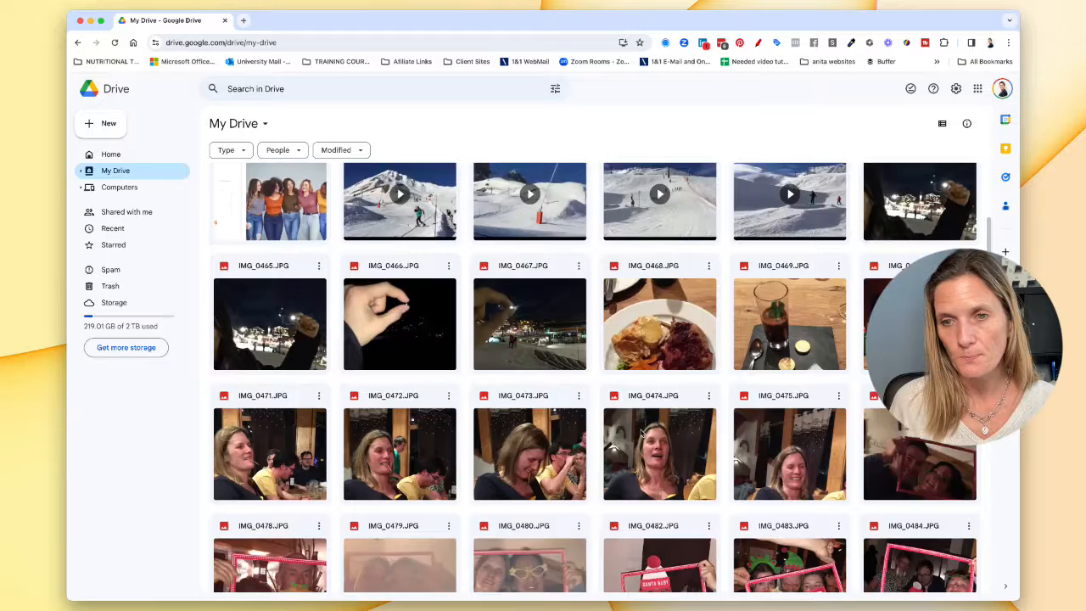
scroll(398, 366, "up", 10)
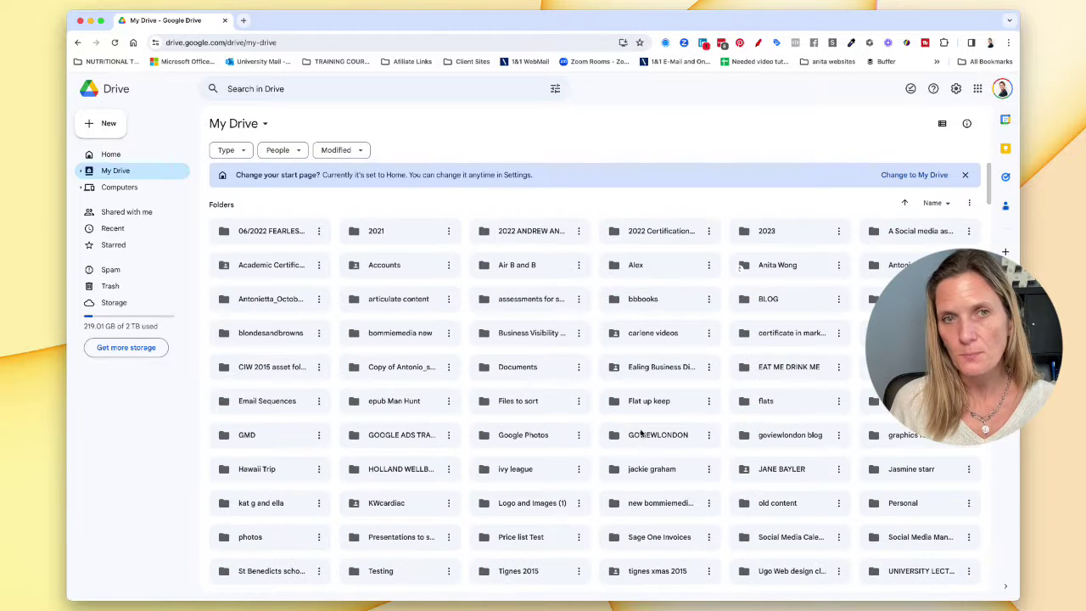
- Expand My Drive in the sidebar and open the 2023 folder
left_click(81, 172)
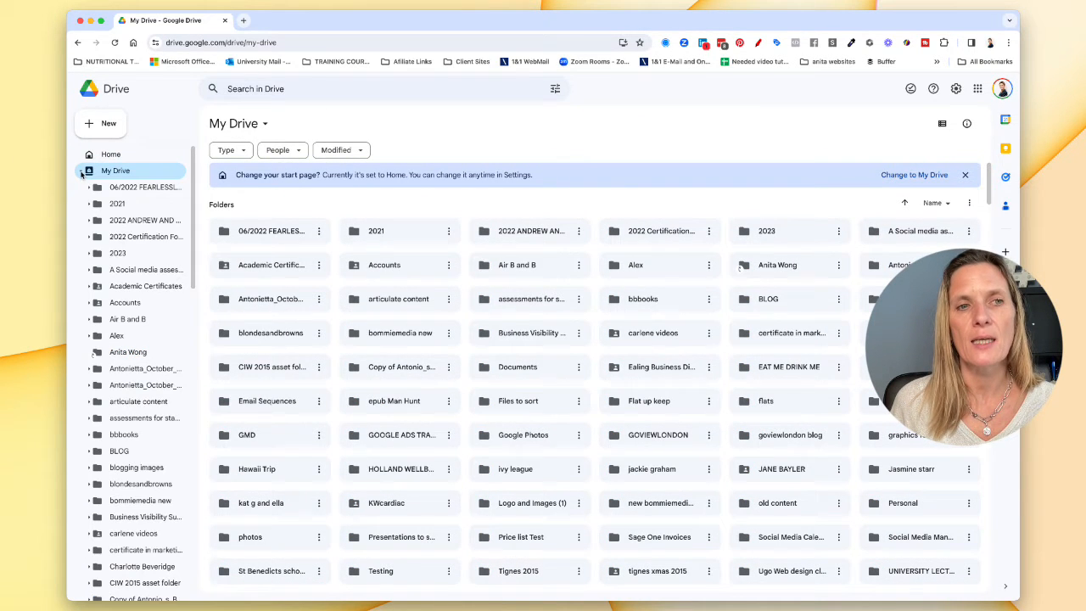
left_click(121, 255)
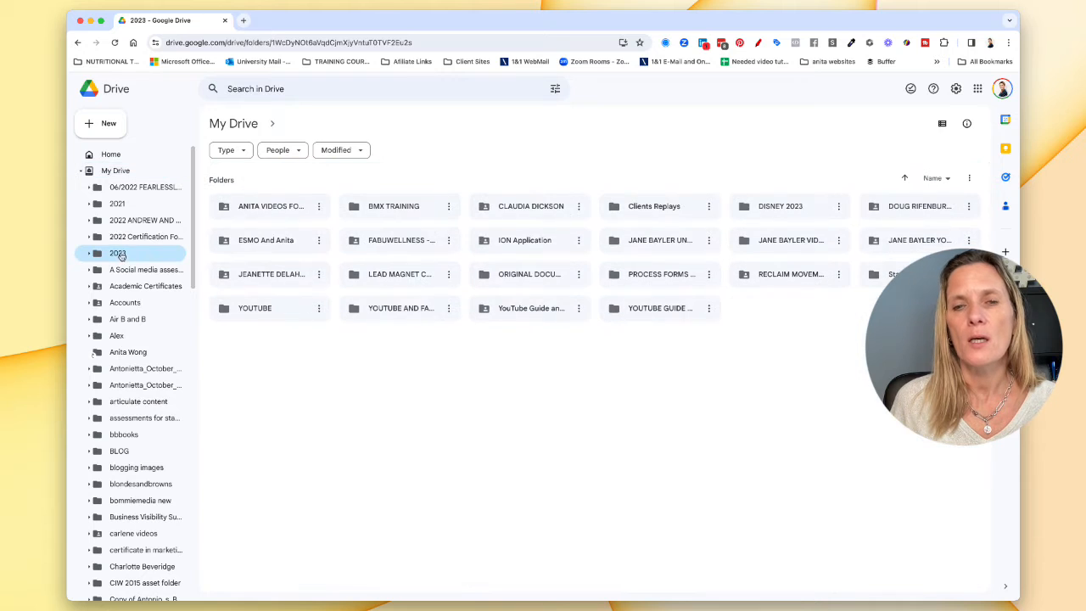